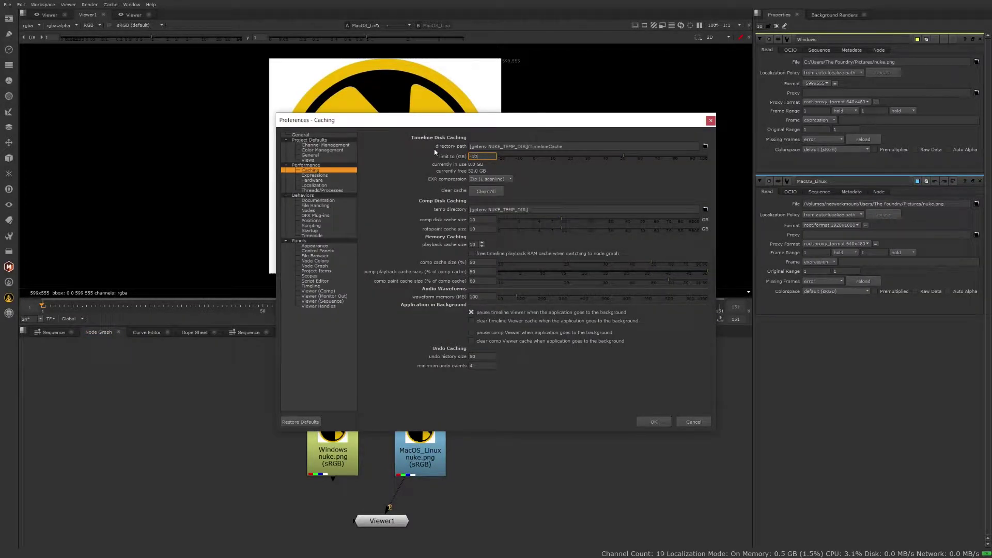
On the Foundry Nuke page, expand the Learn Nuke list and point to User Guide
{"action": "key", "text": "ctrl+a"}
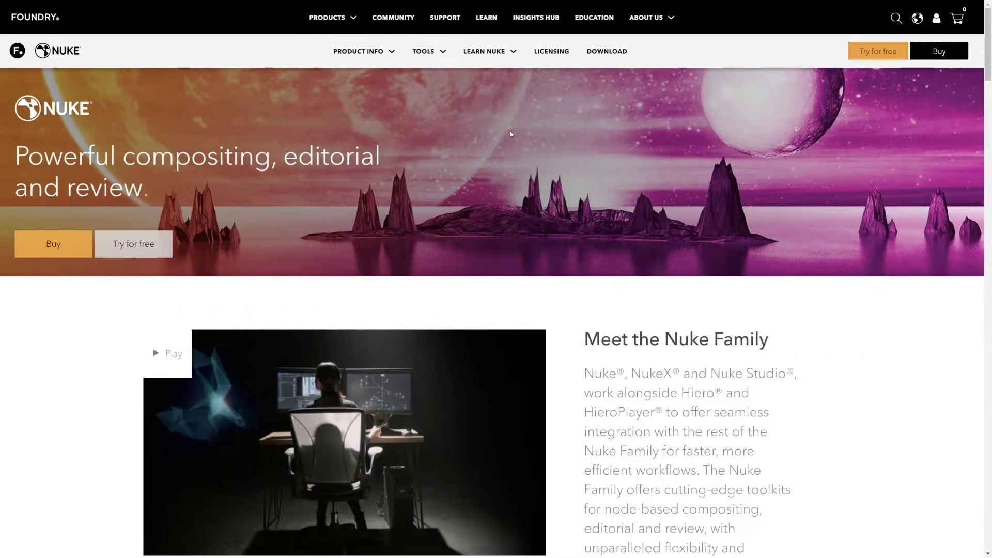
{"action": "left_click", "coordinate": [478, 54]}
{"action": "left_click", "coordinate": [480, 127]}
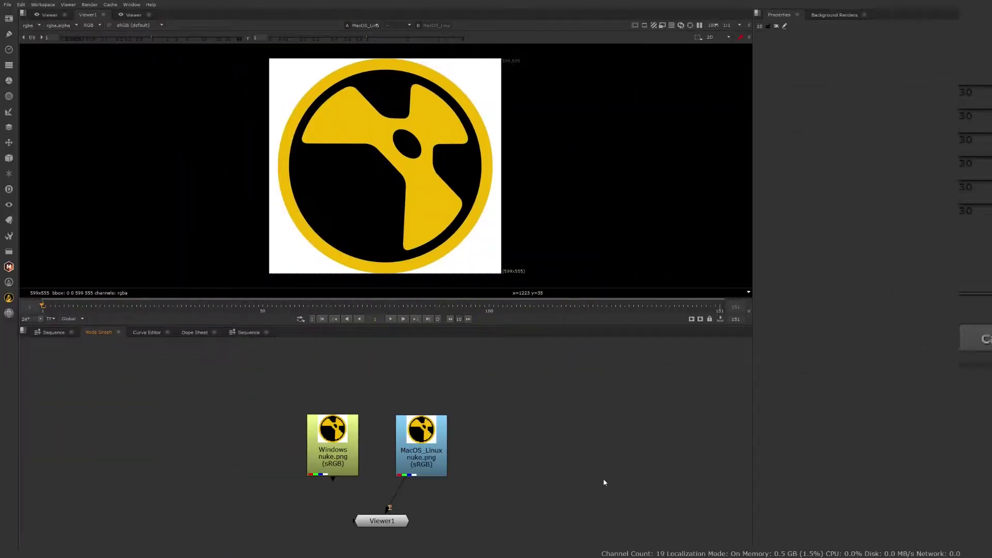
{"action": "key", "text": "shift+s"}
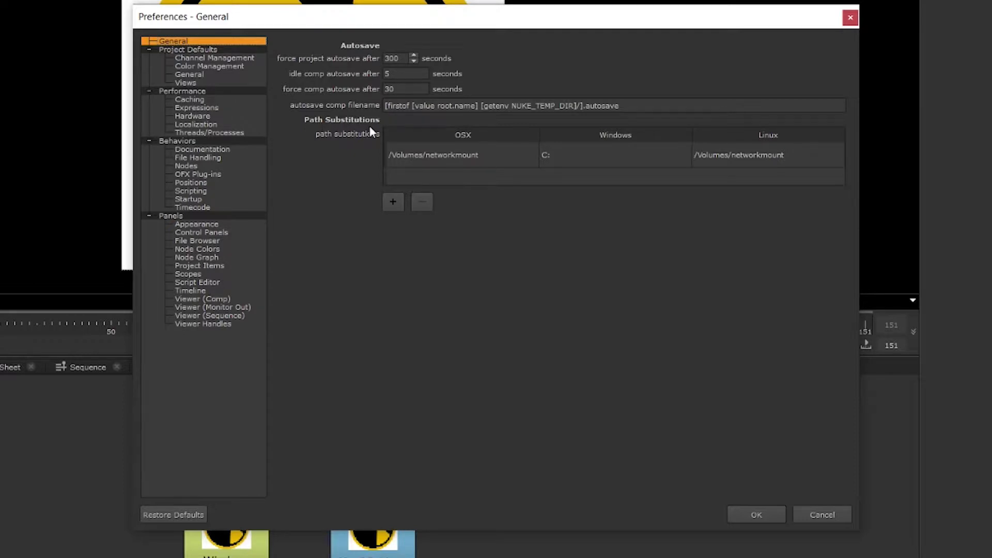
{"action": "left_click", "coordinate": [440, 160]}
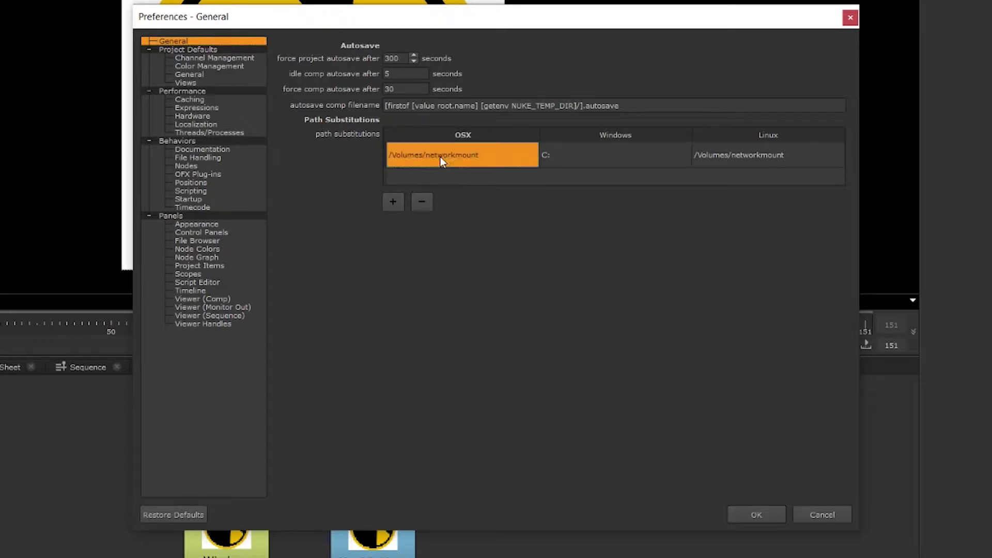
{"action": "left_click", "coordinate": [605, 162]}
{"action": "left_click", "coordinate": [738, 162]}
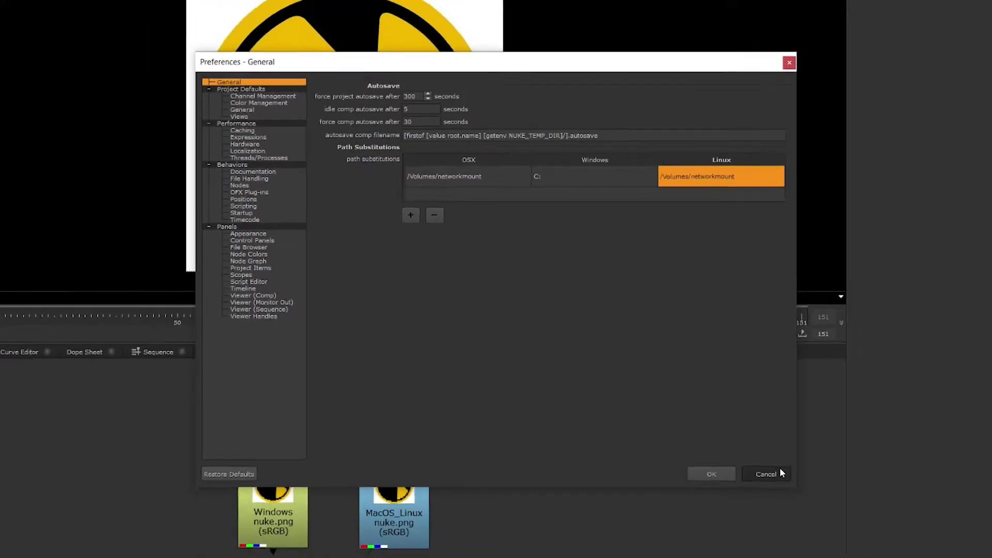
{"action": "left_click", "coordinate": [839, 507]}
Inspect the Windows Read's C: file path in Current Info, then close it
{"action": "left_click", "coordinate": [337, 456]}
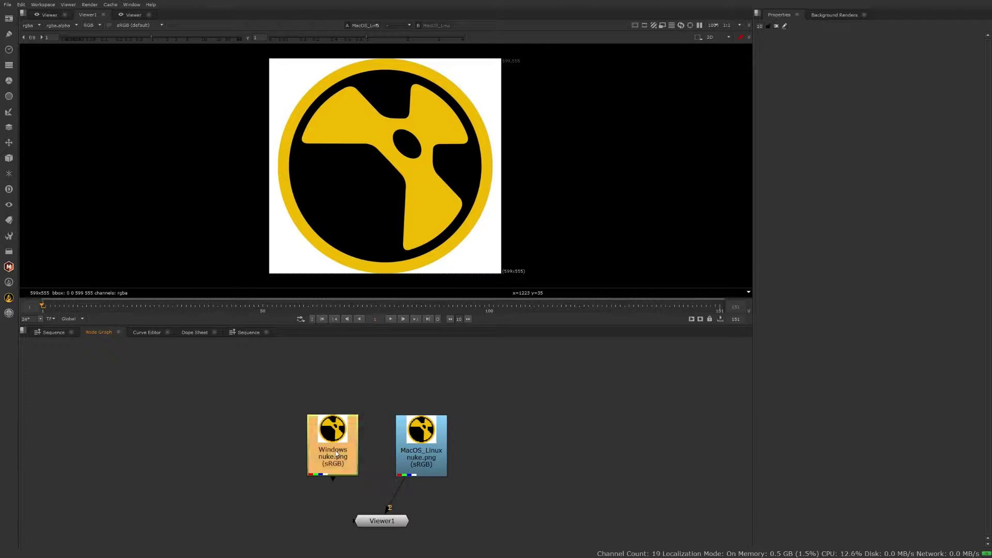
{"action": "key", "text": "alt+i"}
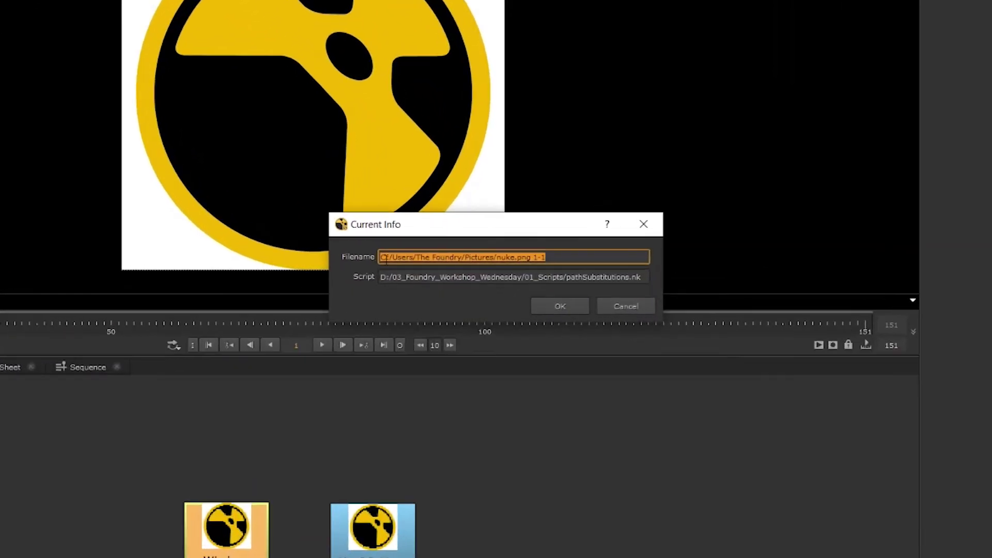
{"action": "left_click", "coordinate": [386, 259]}
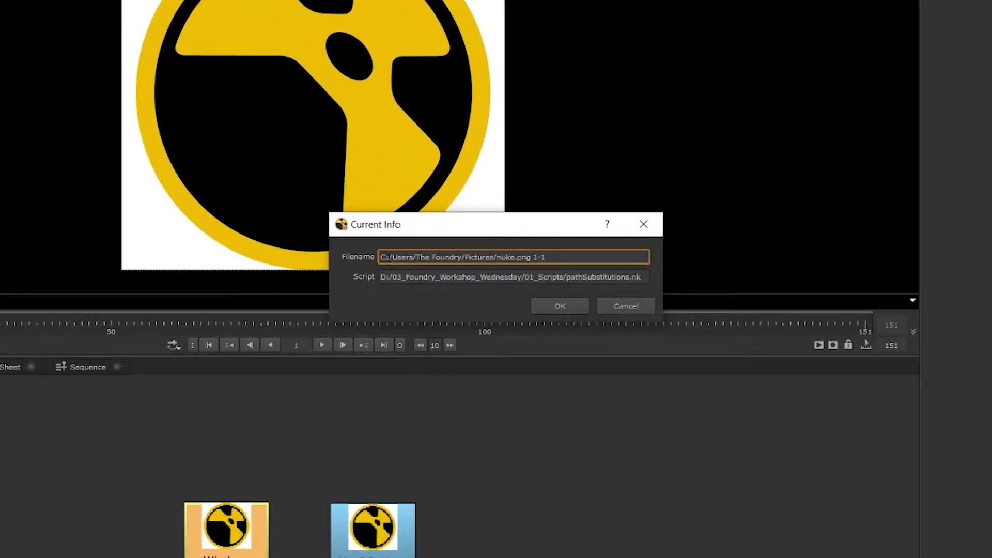
{"action": "left_click_drag", "start_coordinate": [392, 259], "coordinate": [380, 259]}
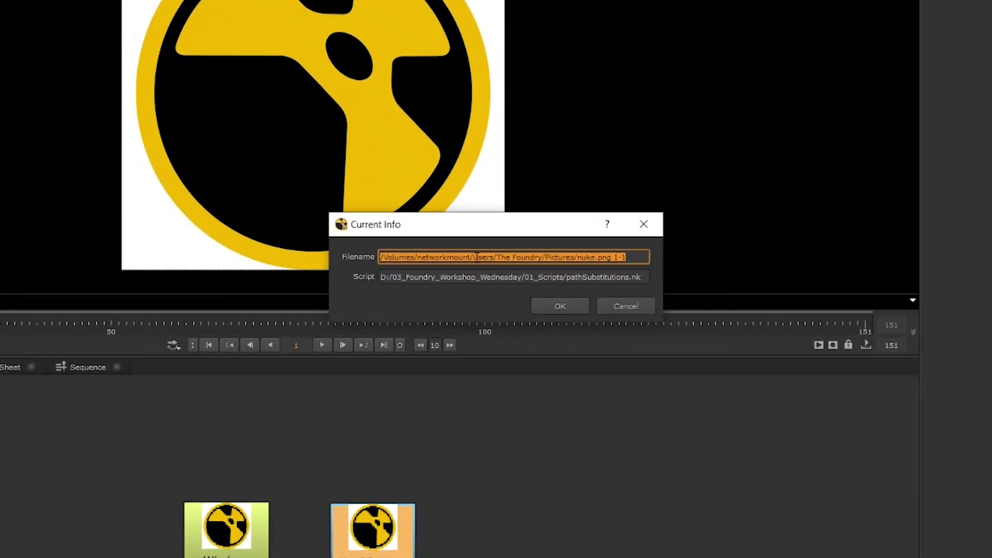
{"action": "left_click_drag", "start_coordinate": [476, 257], "coordinate": [325, 262]}
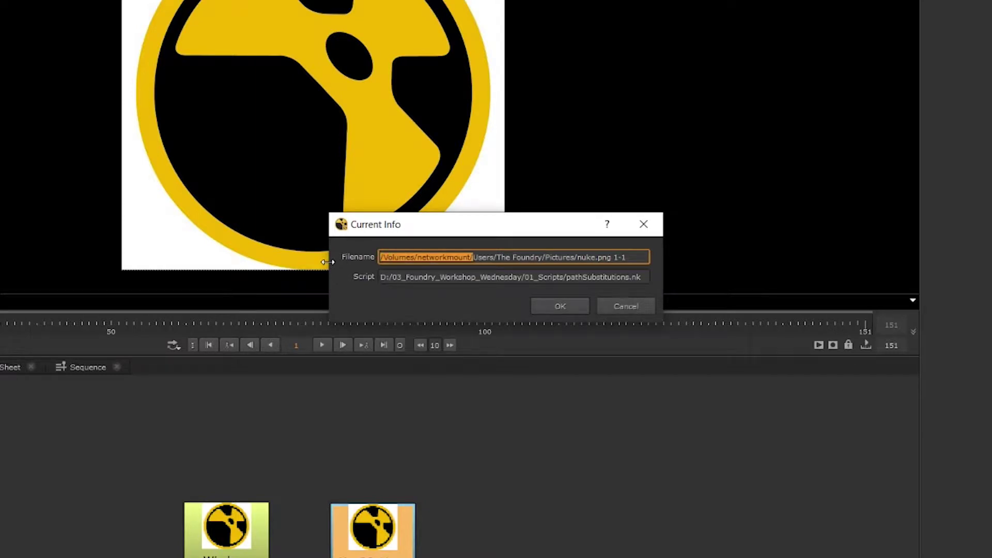
{"action": "left_click", "coordinate": [652, 308]}
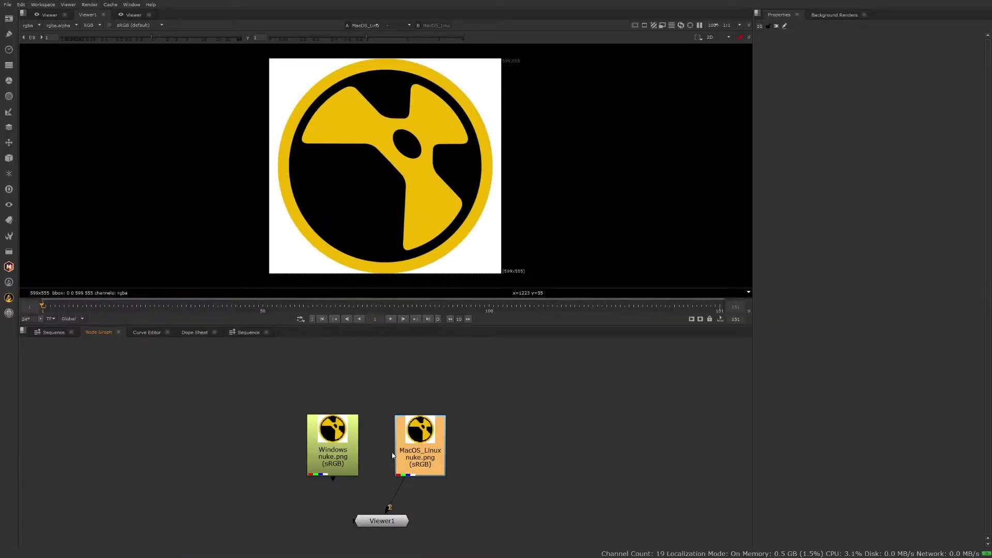
Open both Read nodes' properties, showing the /Volumes/networkmount MacOS_Linux path
{"action": "double_click", "coordinate": [428, 451]}
{"action": "double_click", "coordinate": [333, 446]}
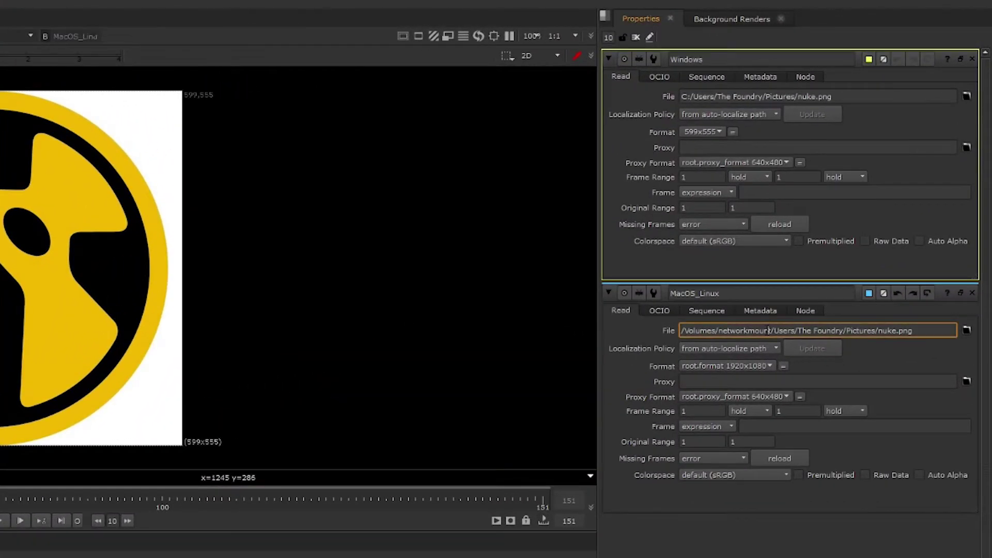
{"action": "left_click_drag", "start_coordinate": [696, 330], "coordinate": [775, 331]}
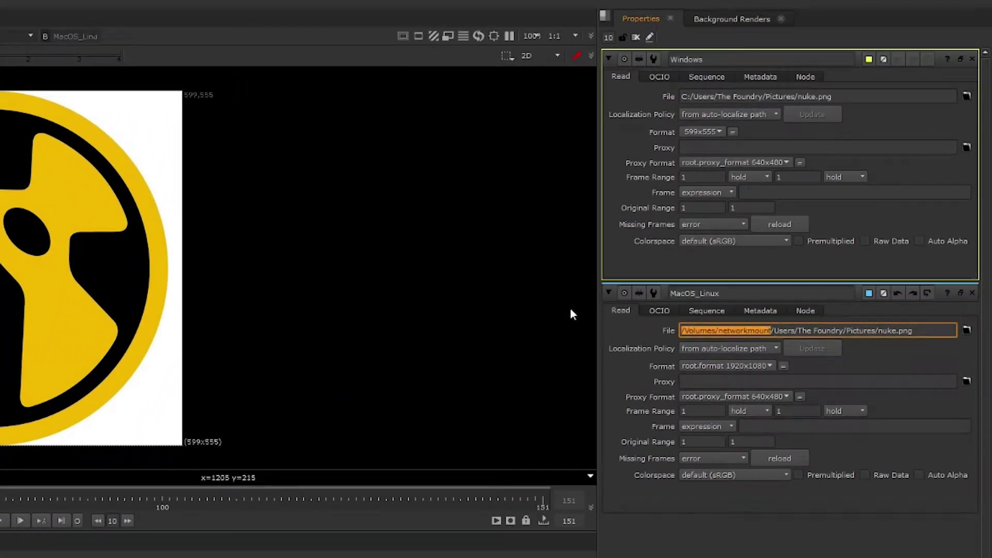
{"action": "type", "text": "C:"}
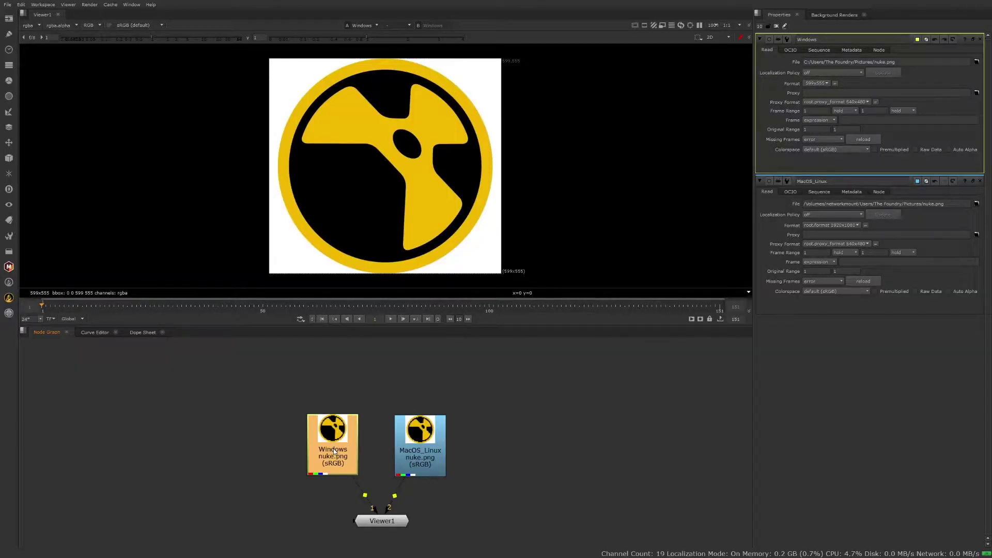
Replace C: with /Volumes/networkmount in both Read file paths
{"action": "key", "text": "ctrl+shift+slash"}
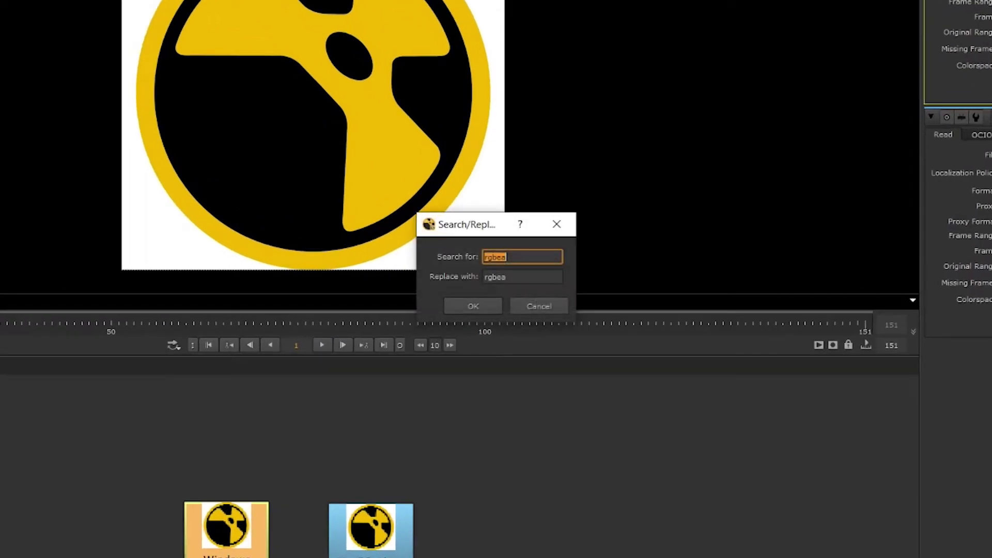
{"action": "type", "text": "C:"}
{"action": "key", "text": "Tab"}
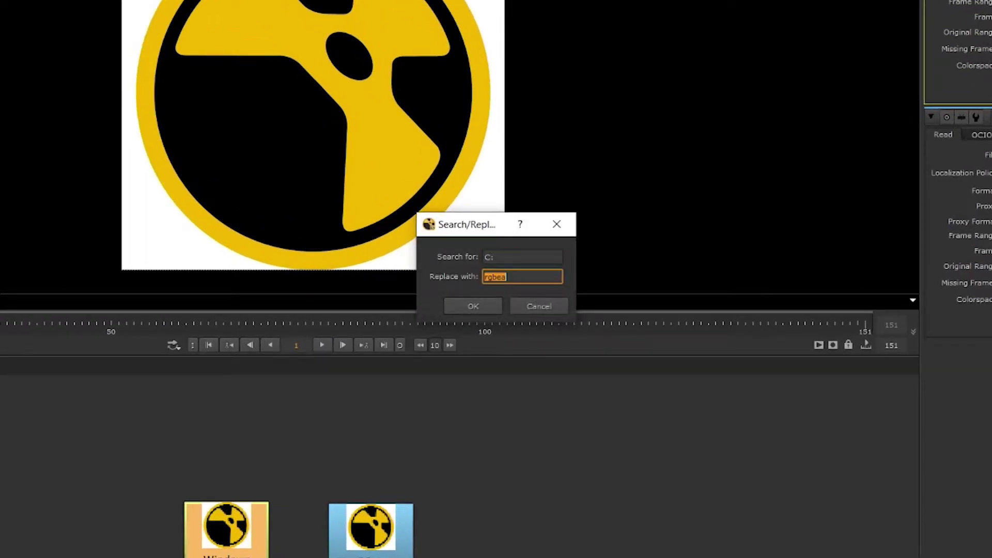
{"action": "type", "text": "/Volume"}
{"action": "type", "text": "s/networkmount"}
{"action": "left_click", "coordinate": [458, 298]}
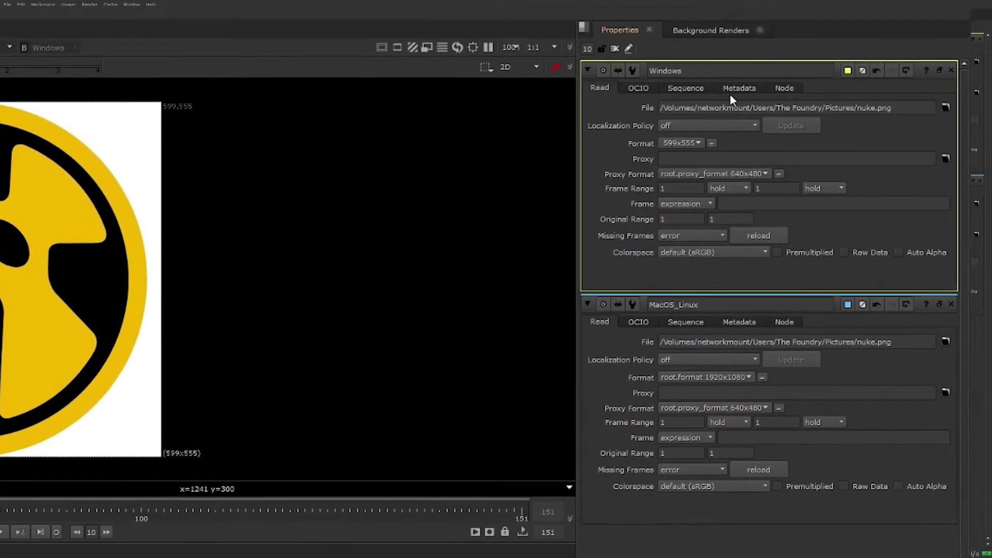
{"action": "left_click_drag", "start_coordinate": [819, 70], "coordinate": [728, 70]}
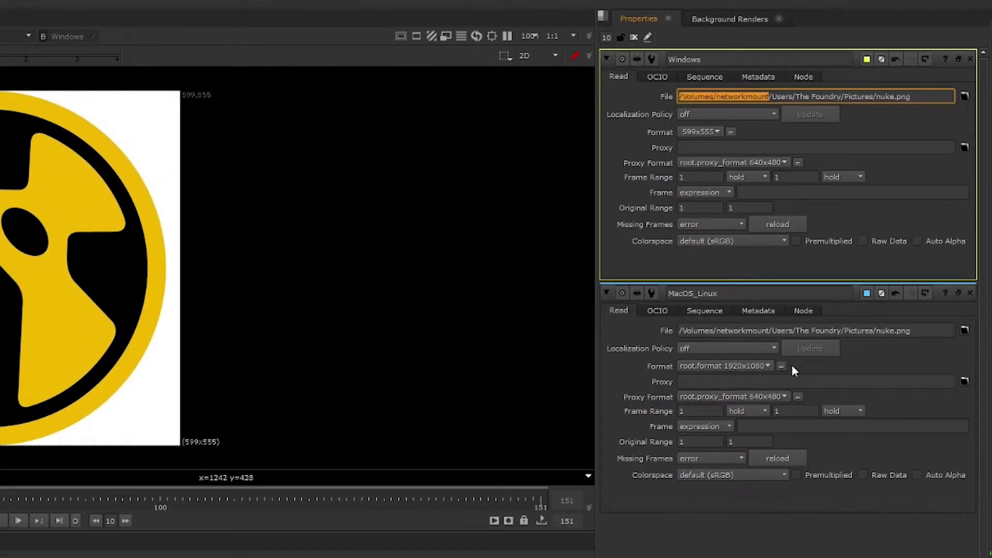
{"action": "left_click_drag", "start_coordinate": [769, 330], "coordinate": [679, 330]}
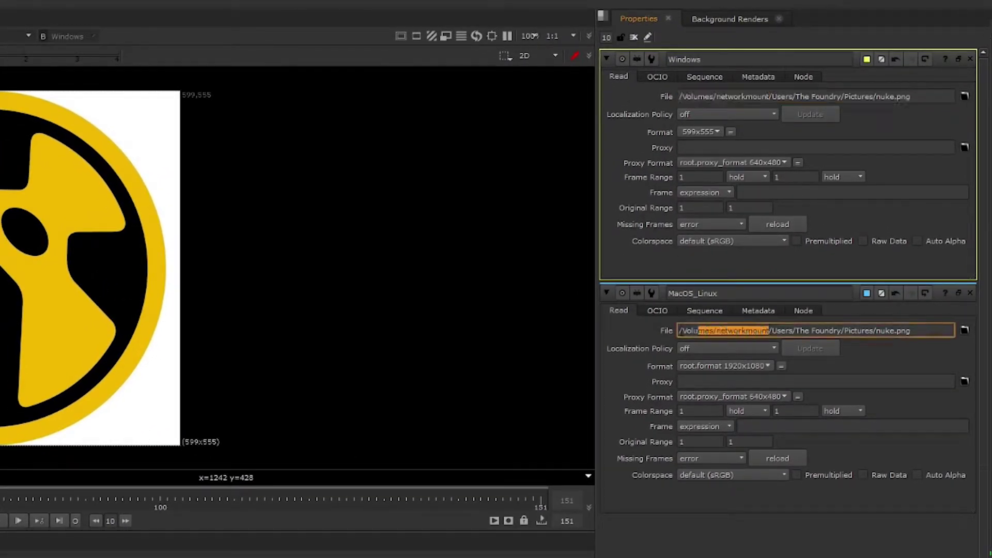
Review the /Volumes/networkmount–C: path substitution, adding then removing an extra row
{"action": "key", "text": "Return"}
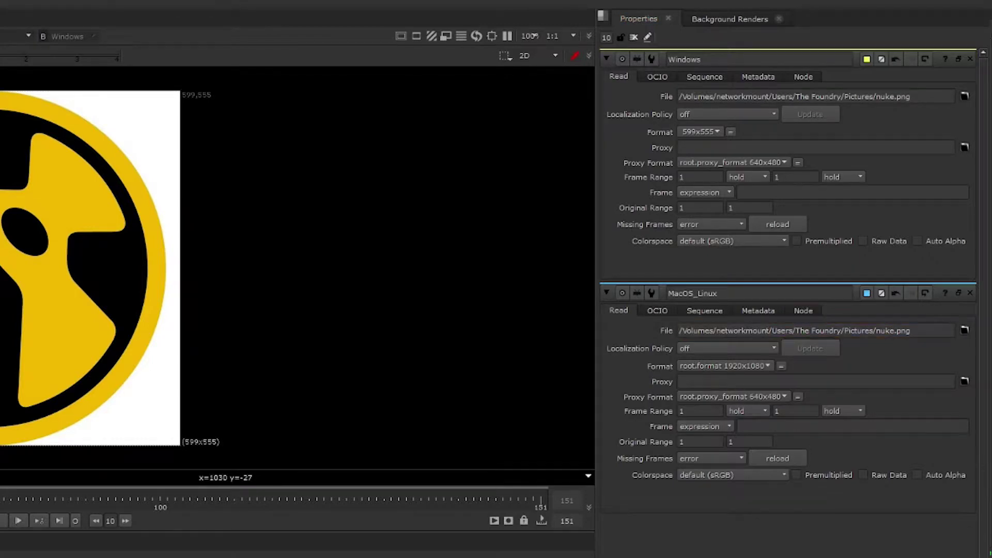
{"action": "key", "text": "shift+s"}
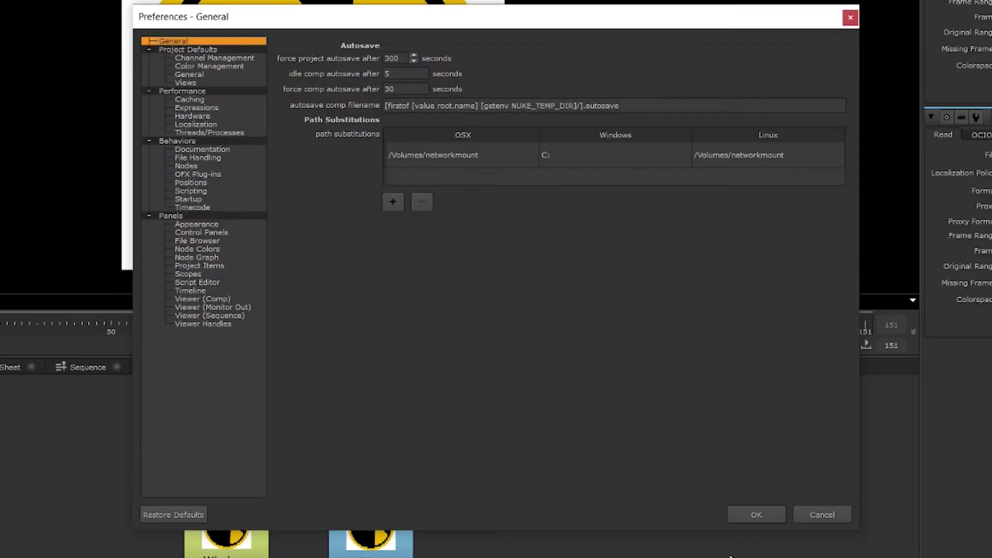
{"action": "double_click", "coordinate": [472, 154]}
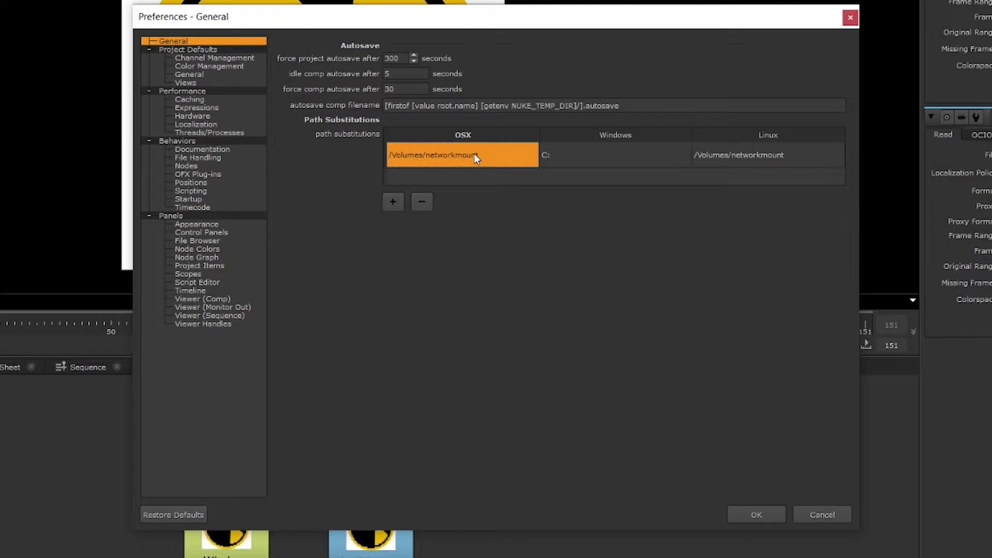
{"action": "double_click", "coordinate": [592, 145]}
{"action": "left_click", "coordinate": [608, 170]}
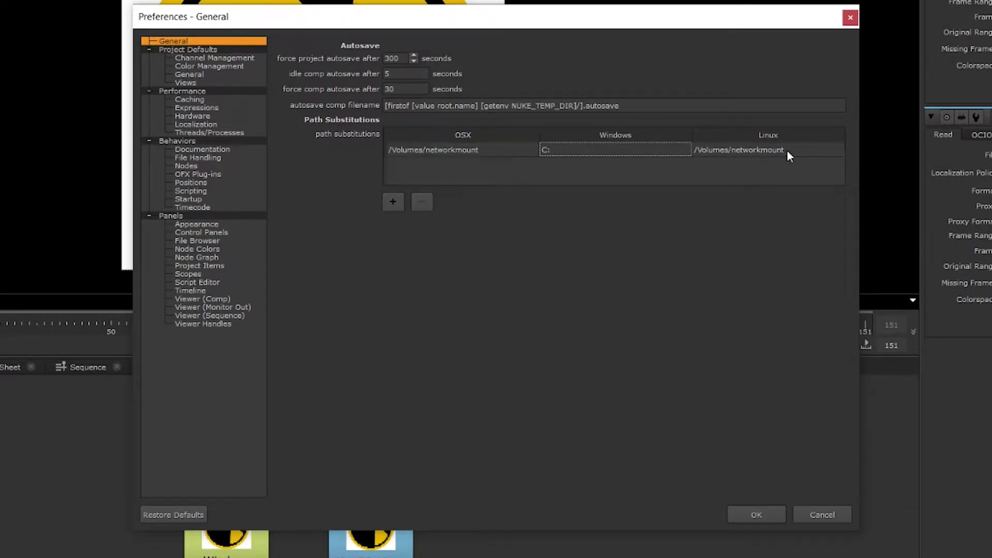
{"action": "left_click", "coordinate": [394, 202]}
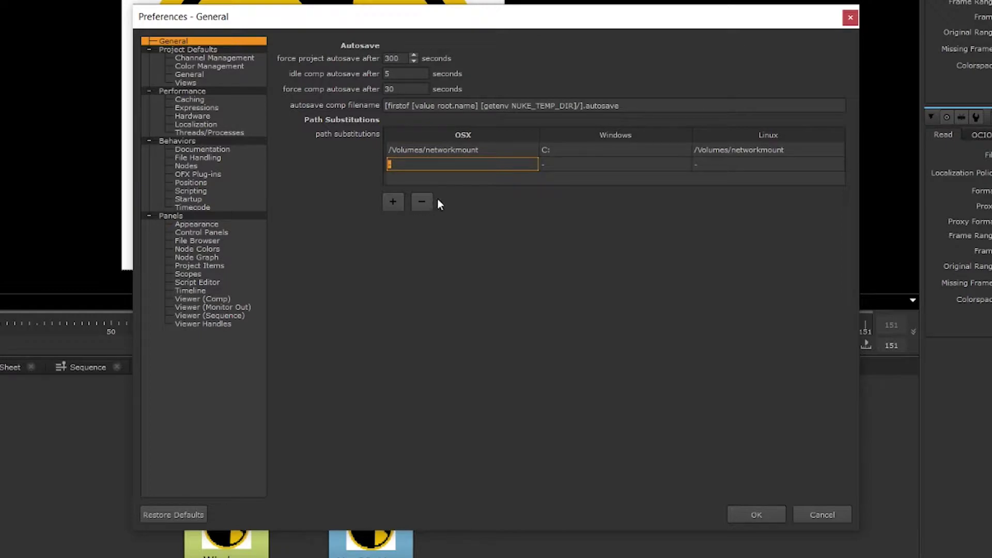
{"action": "left_click", "coordinate": [421, 202]}
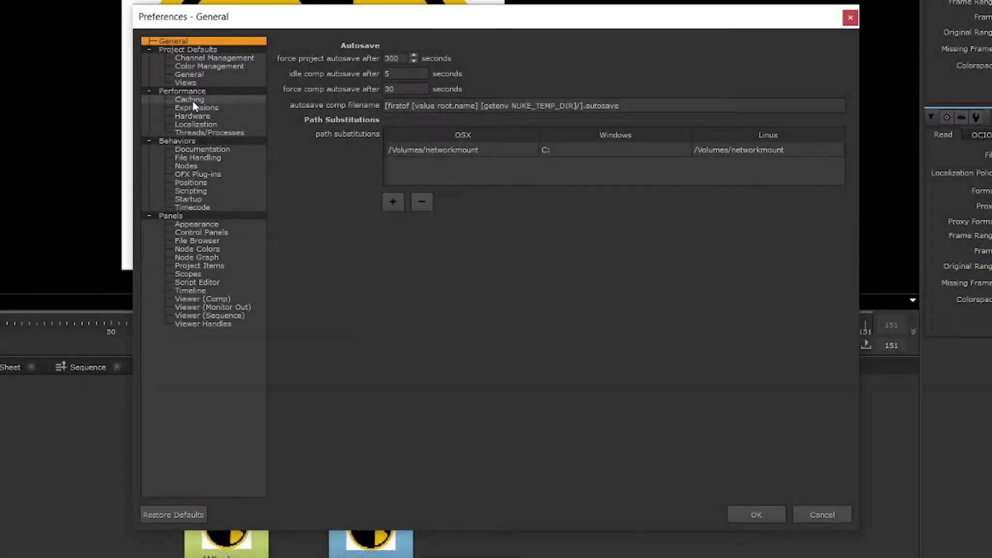
Limit the timeline disk cache to -10 GB and clear all cached timeline data
{"action": "left_click", "coordinate": [194, 100]}
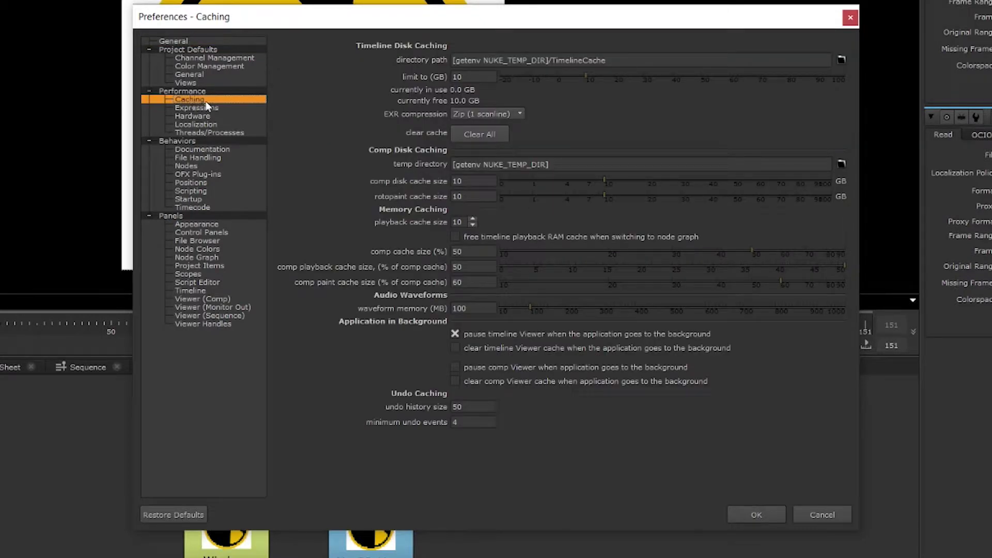
{"action": "left_click_drag", "start_coordinate": [635, 61], "coordinate": [453, 61]}
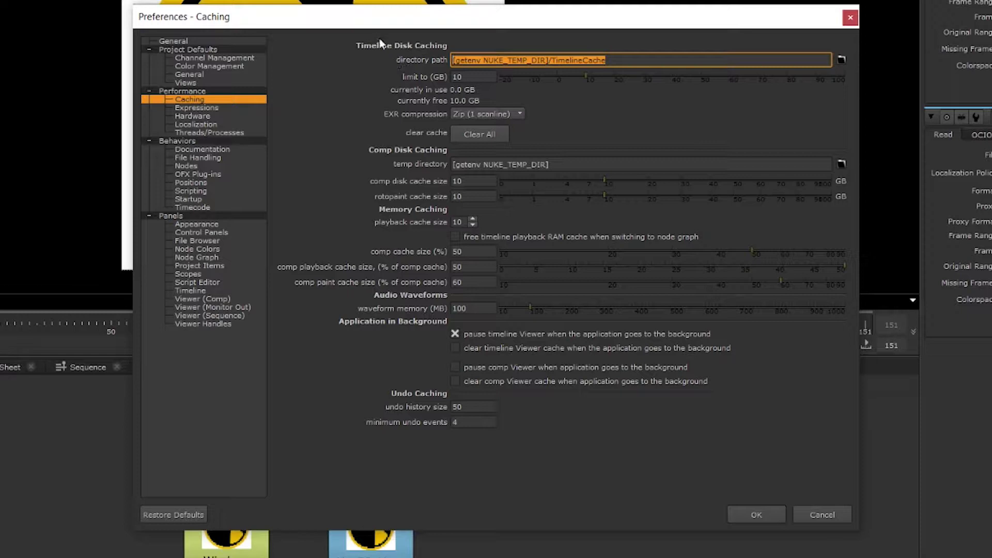
{"action": "left_click", "coordinate": [472, 76]}
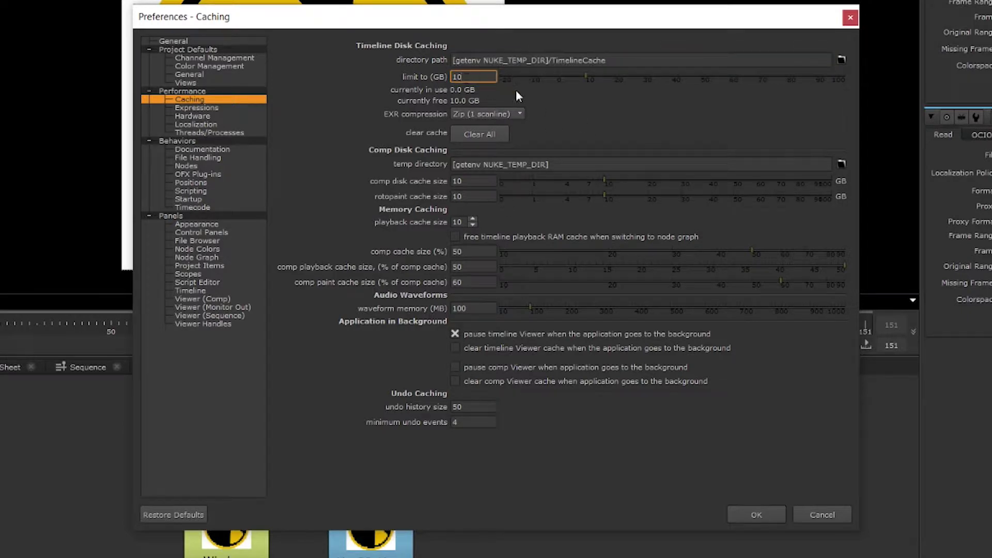
{"action": "double_click", "coordinate": [489, 78]}
{"action": "left_click_drag", "start_coordinate": [586, 78], "coordinate": [701, 80]}
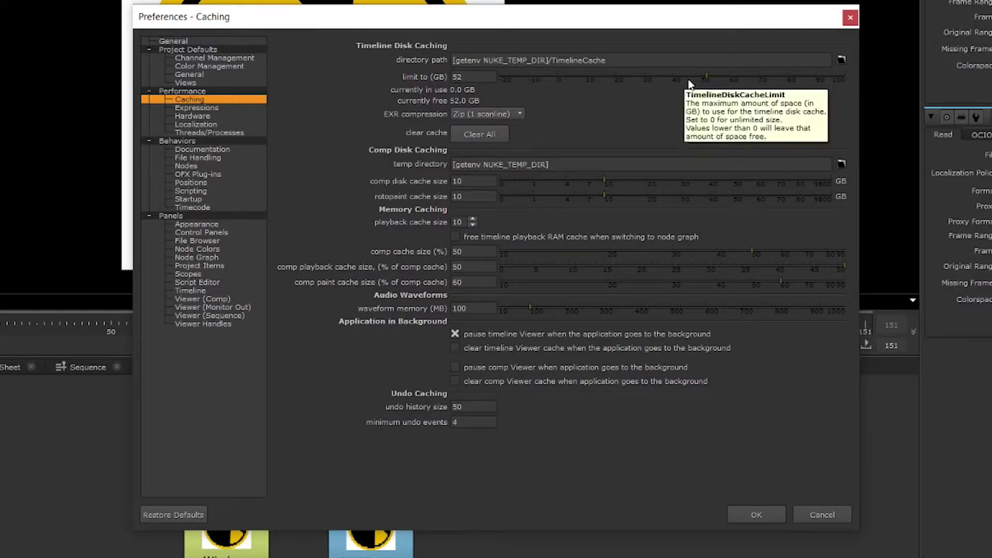
{"action": "double_click", "coordinate": [474, 77]}
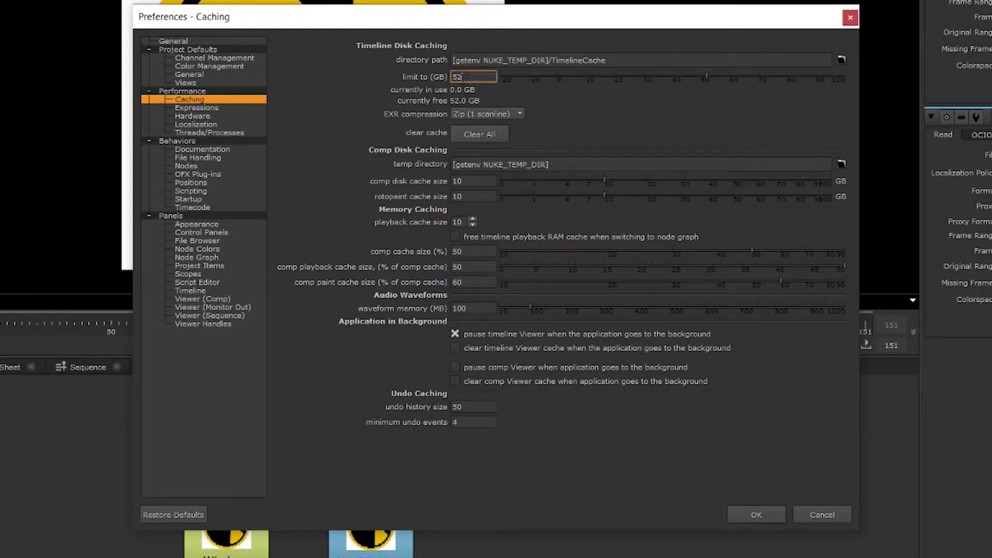
{"action": "type", "text": "-"}
{"action": "type", "text": "10"}
{"action": "key", "text": "Return"}
{"action": "left_click", "coordinate": [465, 136]}
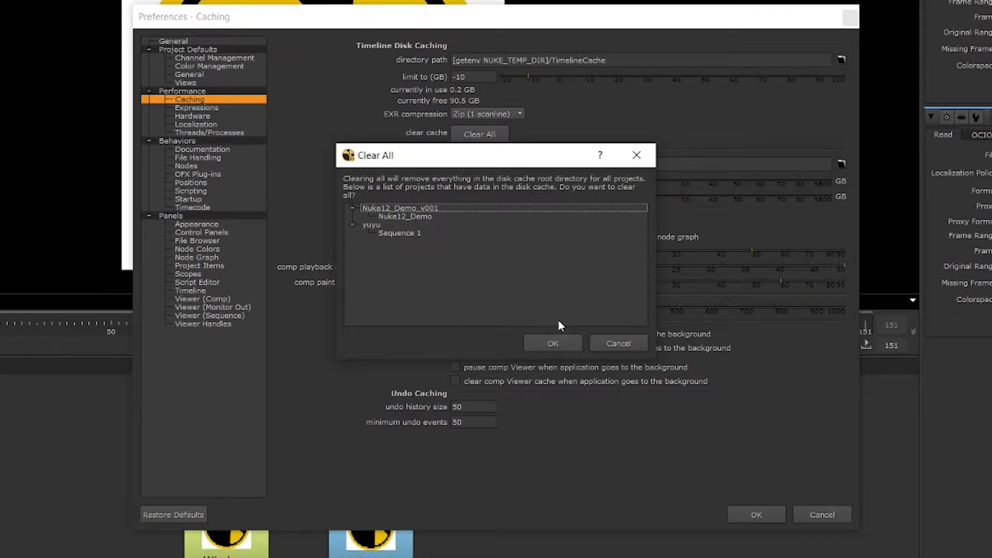
{"action": "left_click", "coordinate": [619, 344]}
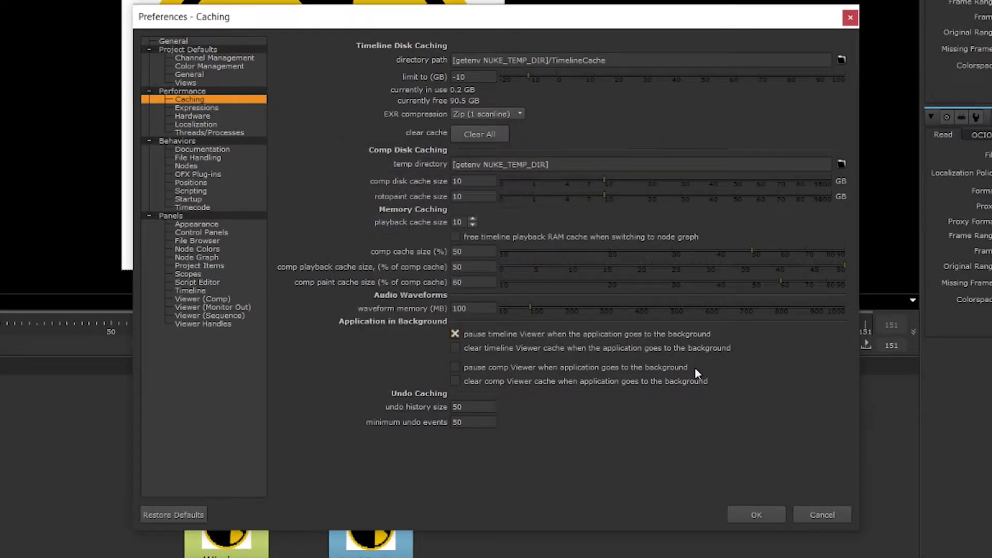
{"action": "type", "text": "4"}
Review the comp disk cache directory, size, rotopaint, playback and memory percentage fields
{"action": "left_click_drag", "start_coordinate": [574, 163], "coordinate": [451, 163]}
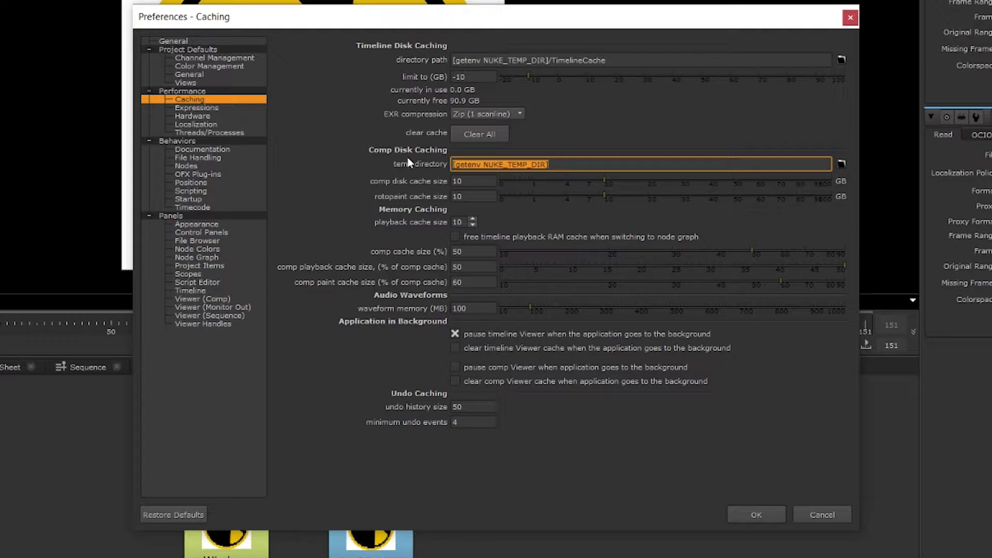
{"action": "double_click", "coordinate": [469, 181]}
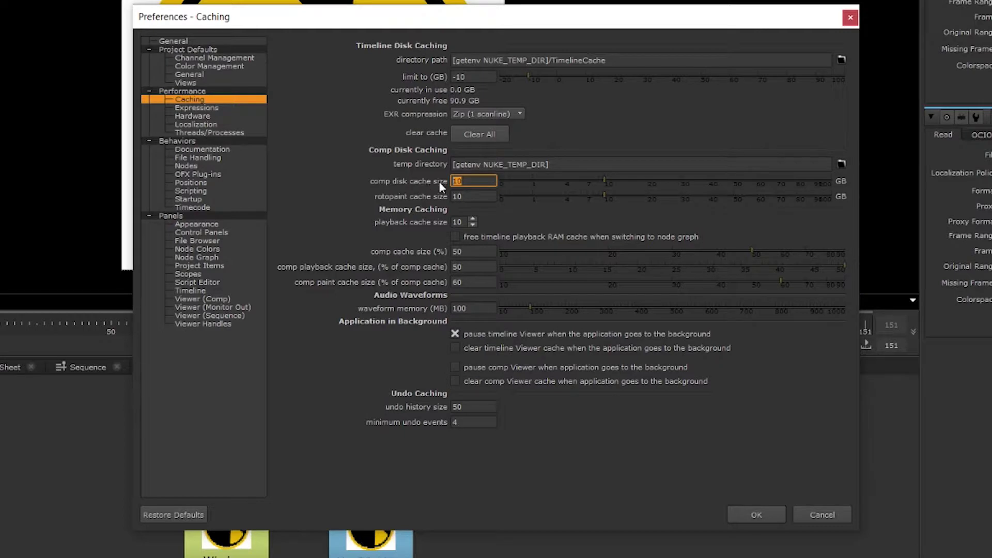
{"action": "type", "text": "10"}
{"action": "key", "text": "Tab"}
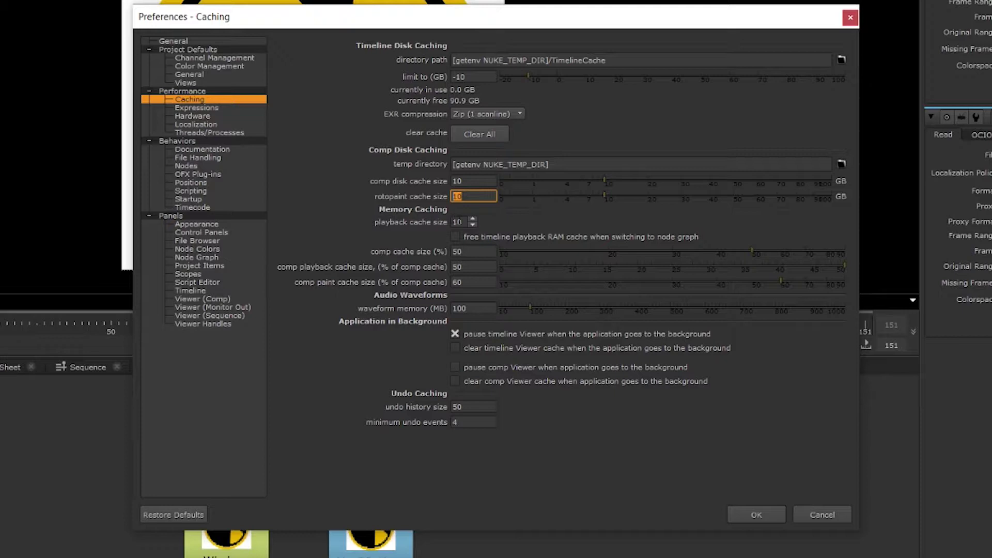
{"action": "key", "text": "Tab"}
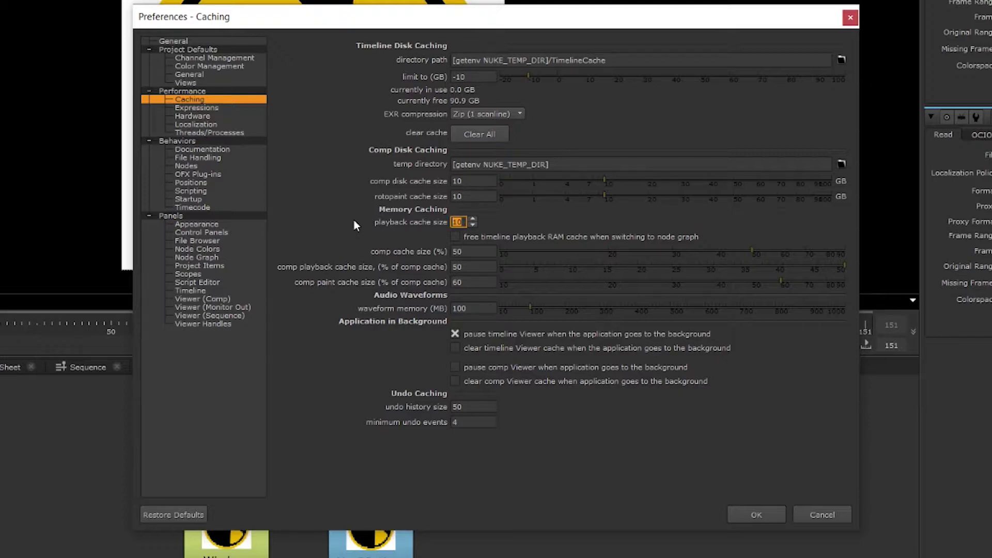
{"action": "left_click", "coordinate": [472, 253]}
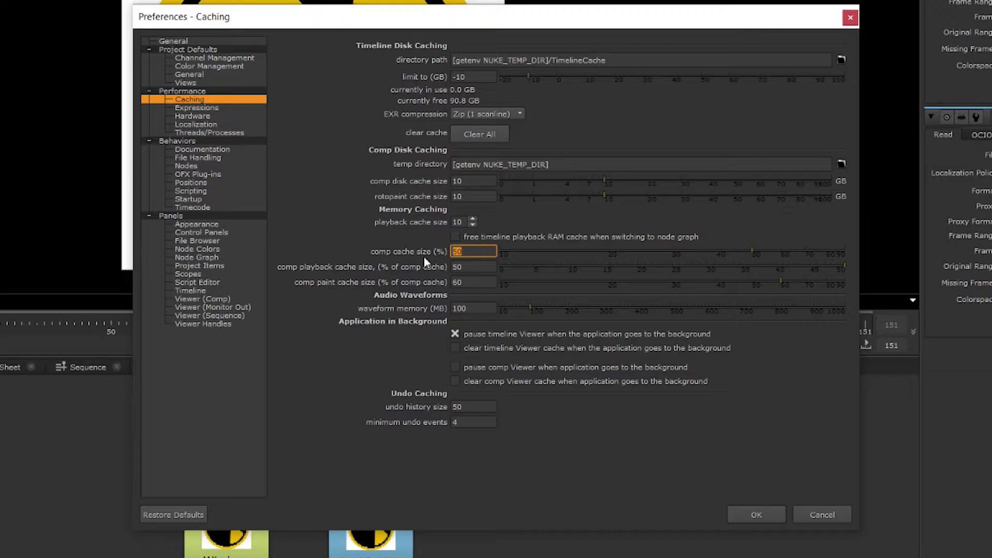
{"action": "left_click", "coordinate": [482, 267]}
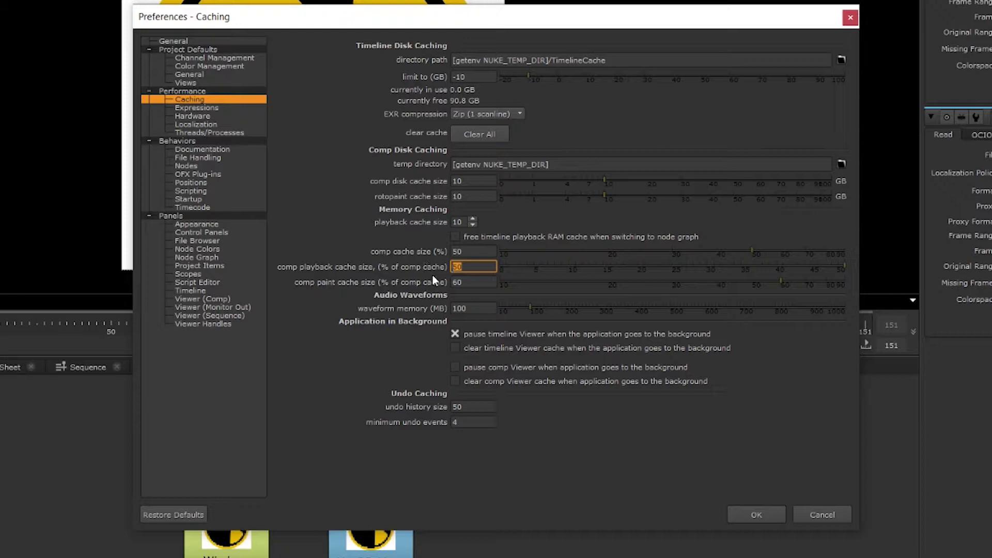
Set minimum undo events to 50
{"action": "left_click", "coordinate": [466, 407]}
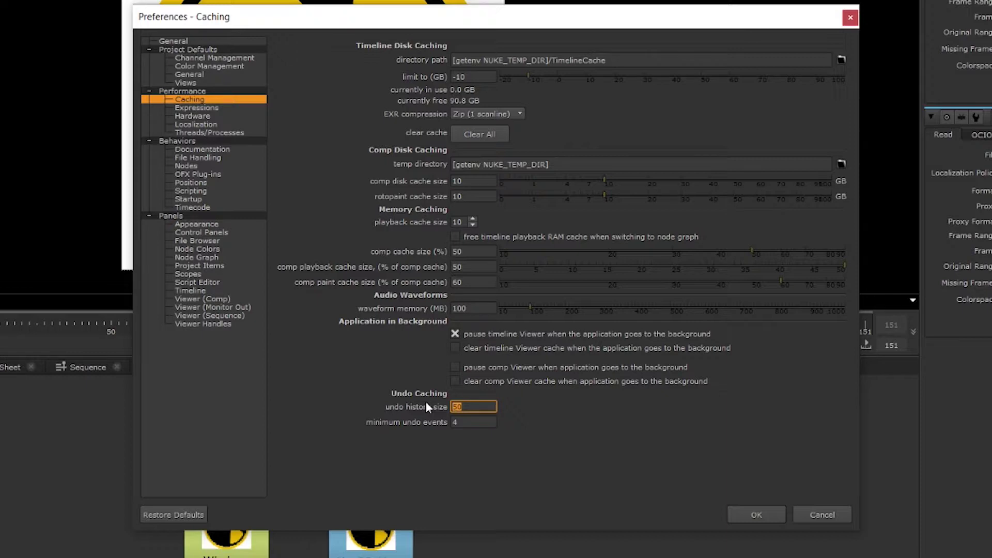
{"action": "left_click", "coordinate": [477, 421]}
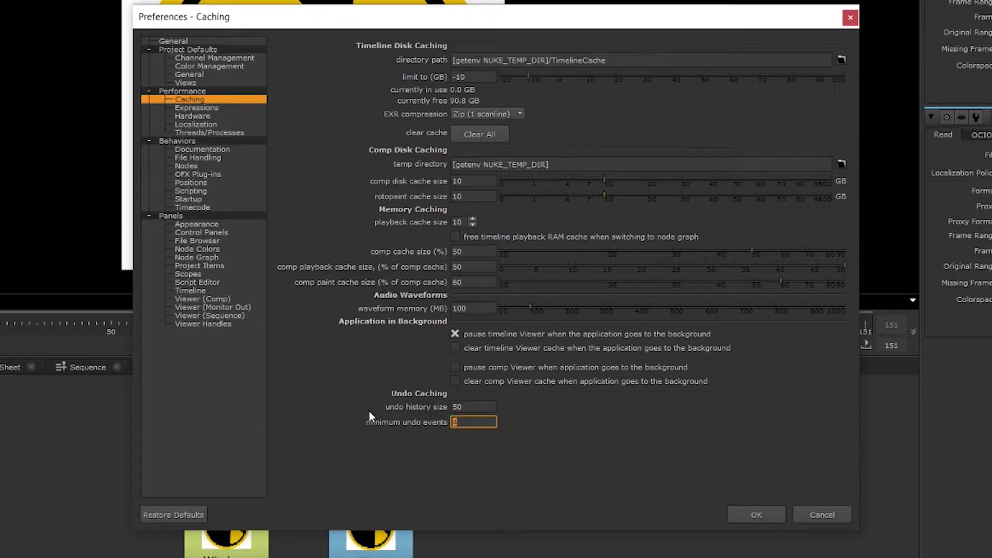
{"action": "type", "text": "50"}
{"action": "key", "text": "Return"}
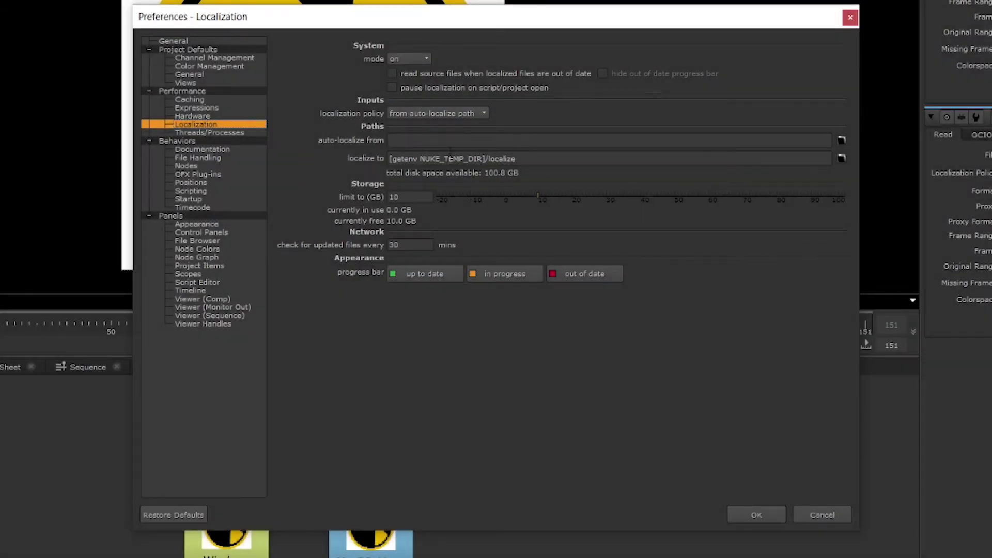
Set the Localization storage limit to -10 GB
{"action": "left_click_drag", "start_coordinate": [558, 159], "coordinate": [390, 159]}
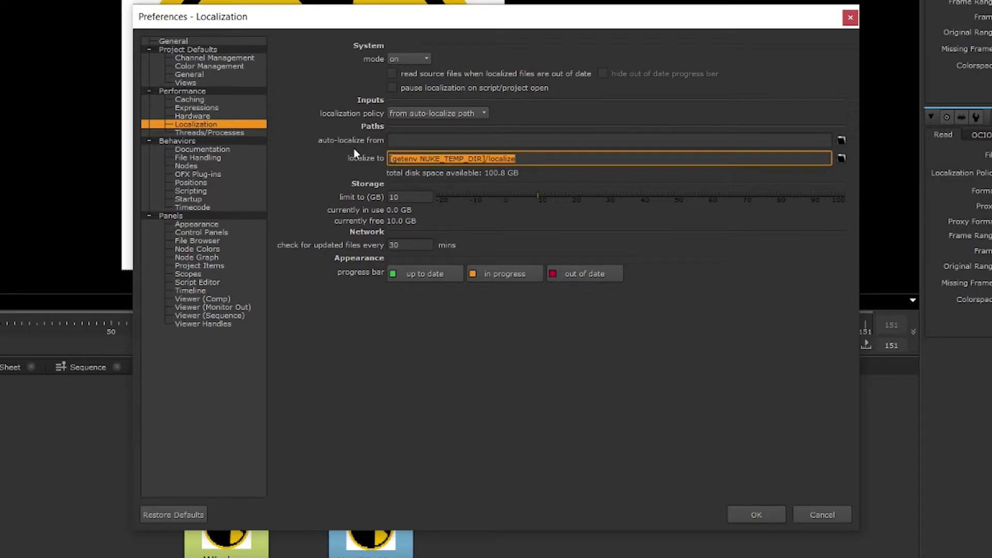
{"action": "double_click", "coordinate": [407, 196]}
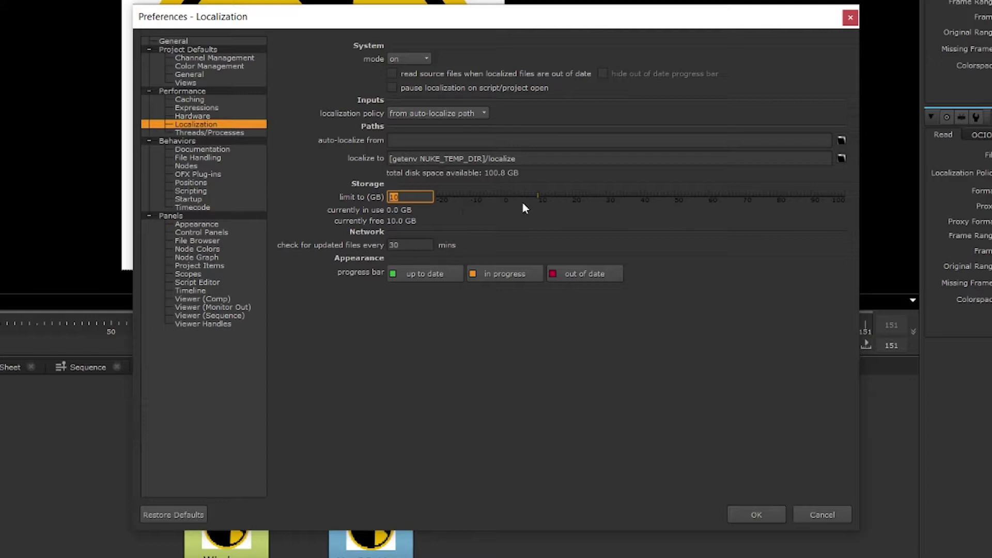
{"action": "left_click_drag", "start_coordinate": [540, 196], "coordinate": [654, 199]}
{"action": "type", "text": "-10"}
{"action": "key", "text": "Tab"}
Show the Threads/Processes preferences, keeping default threads per reader at 4
{"action": "left_click", "coordinate": [238, 136]}
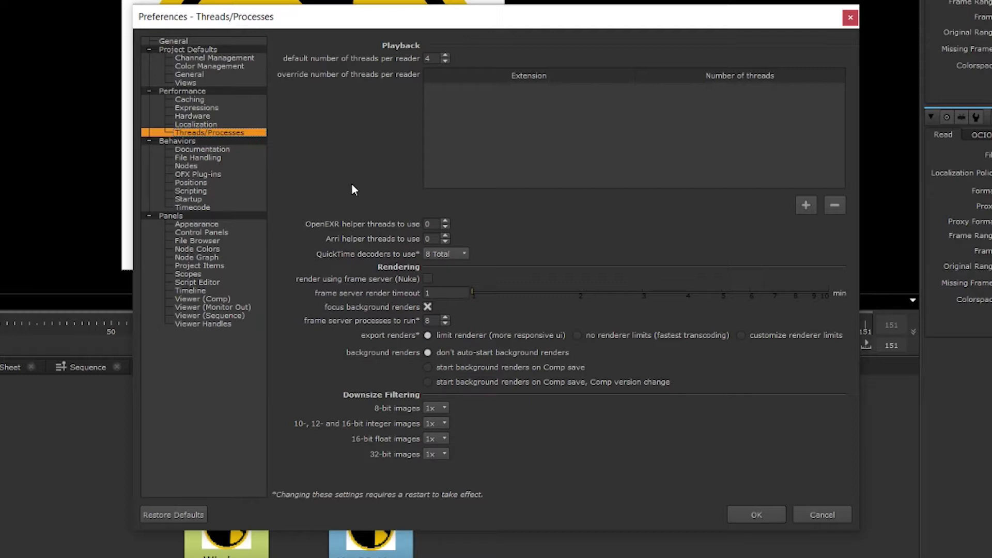
{"action": "double_click", "coordinate": [432, 62]}
{"action": "left_click", "coordinate": [390, 96]}
Add a per-reader thread override for exr with 8 threads
{"action": "left_click", "coordinate": [806, 206]}
{"action": "type", "text": "ari"}
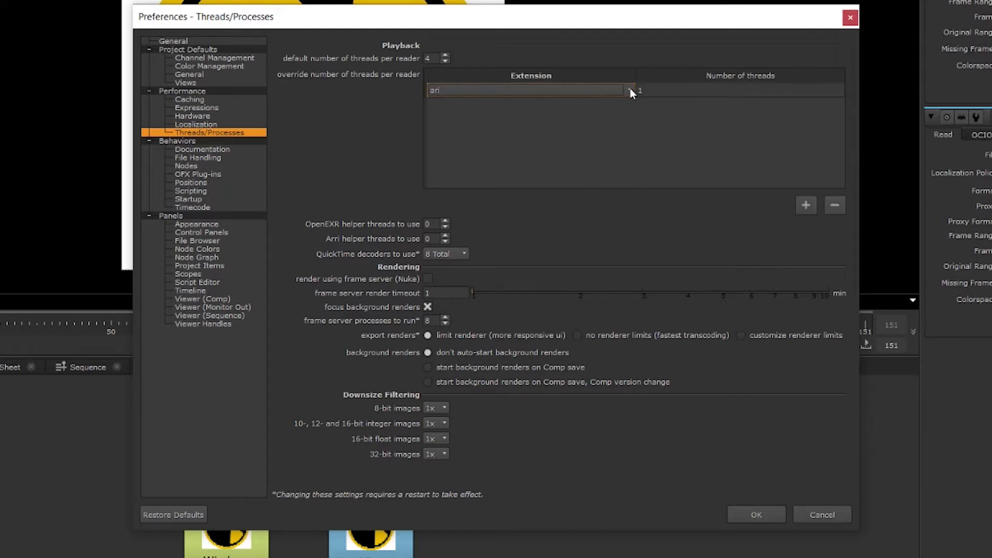
{"action": "left_click", "coordinate": [630, 90]}
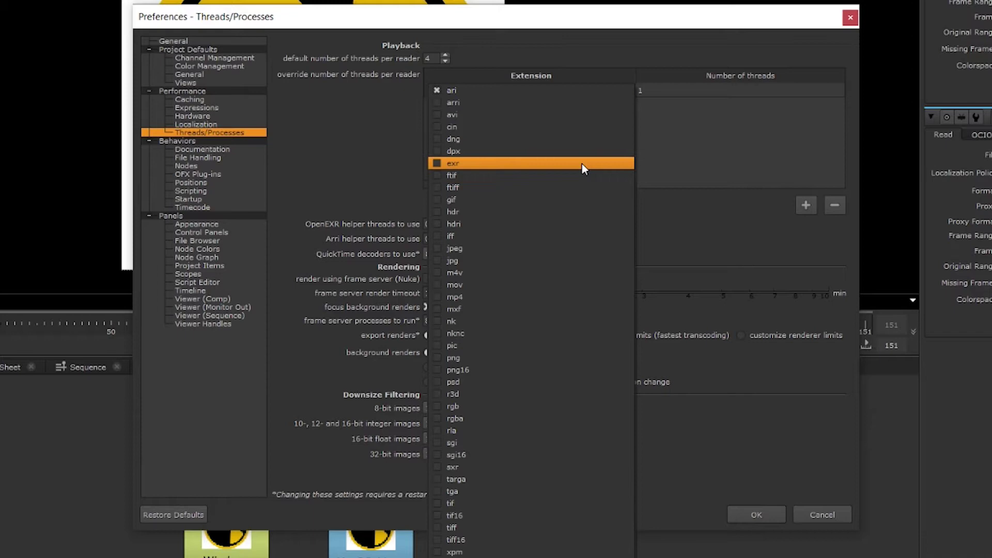
{"action": "left_click", "coordinate": [584, 163]}
{"action": "left_click", "coordinate": [647, 91]}
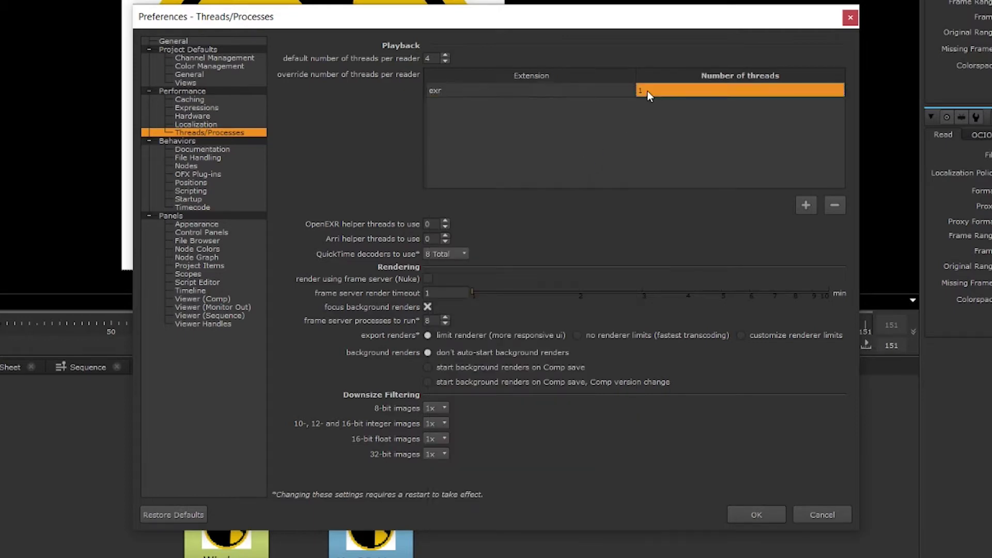
{"action": "left_click", "coordinate": [650, 90]}
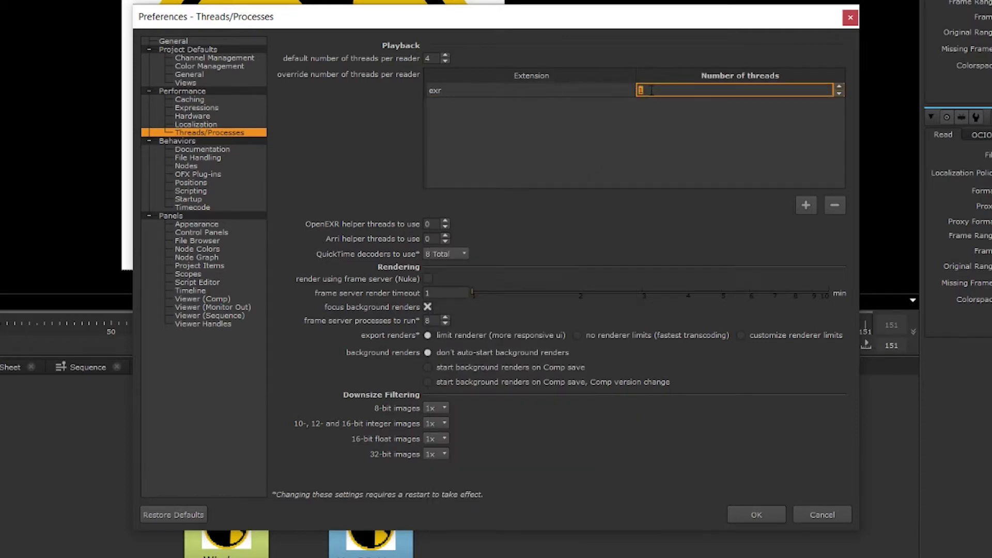
{"action": "type", "text": "8"}
{"action": "key", "text": "Return"}
Add a second override for jpg with 4 threads
{"action": "left_click", "coordinate": [806, 205]}
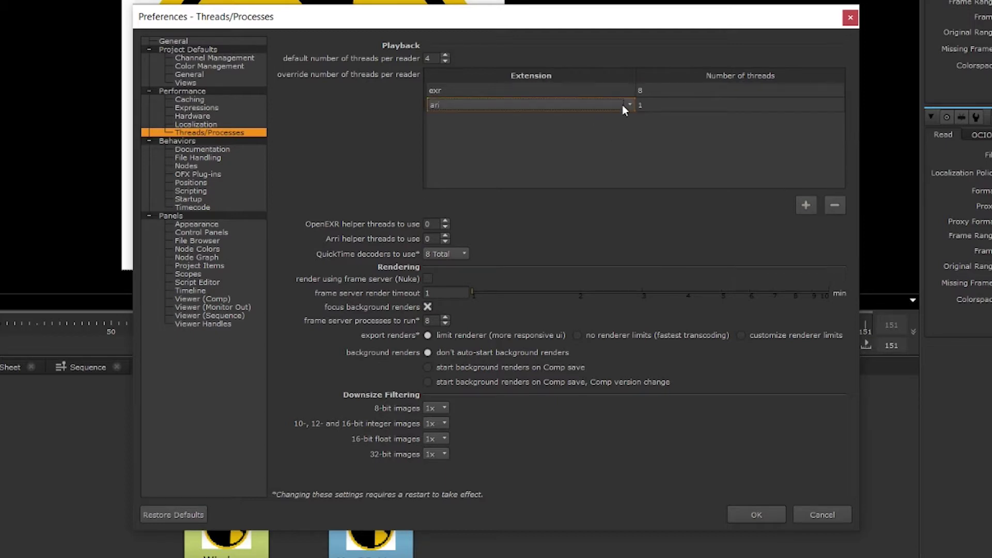
{"action": "left_click", "coordinate": [622, 105]}
{"action": "left_click", "coordinate": [513, 267]}
{"action": "type", "text": "4"}
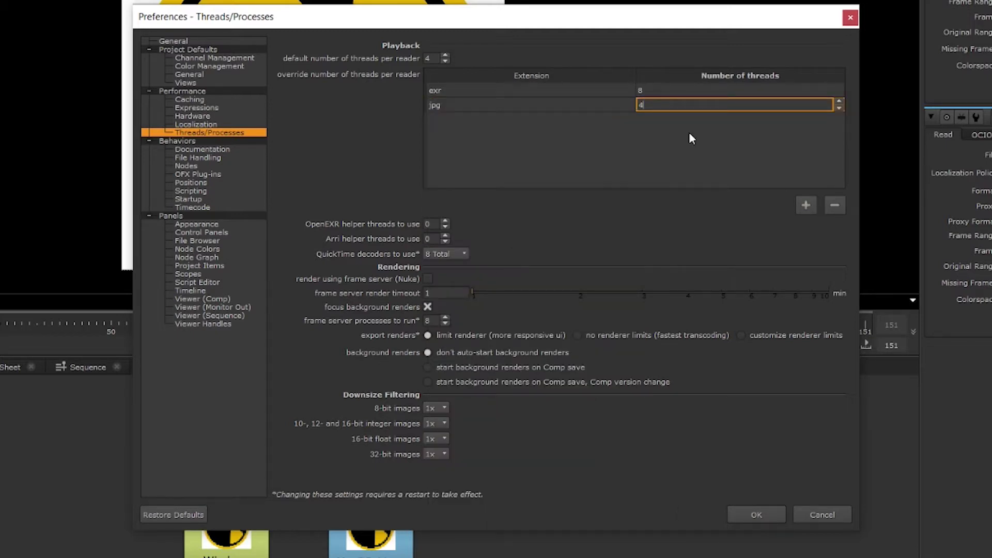
{"action": "key", "text": "Return"}
{"action": "mouse_move", "coordinate": [429, 224]}
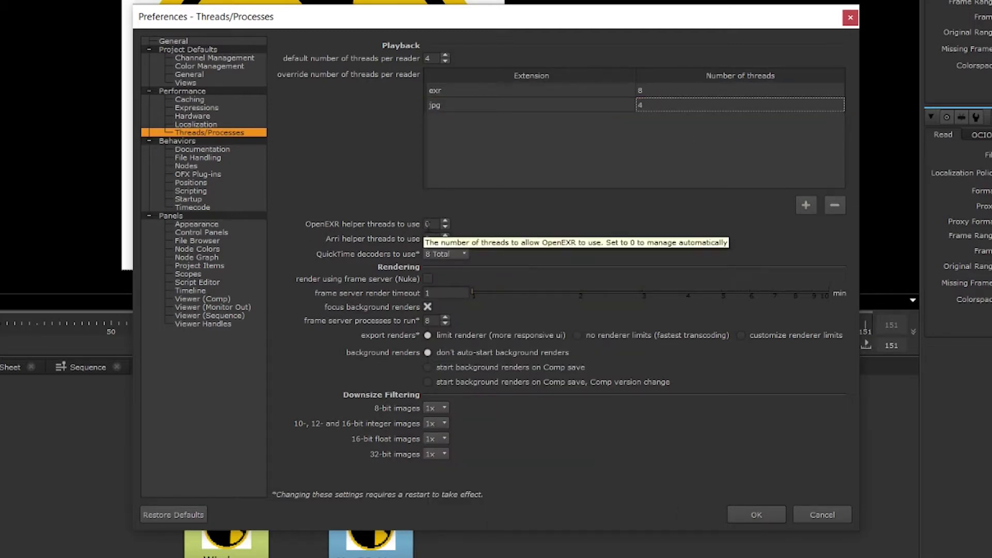
{"action": "double_click", "coordinate": [429, 224]}
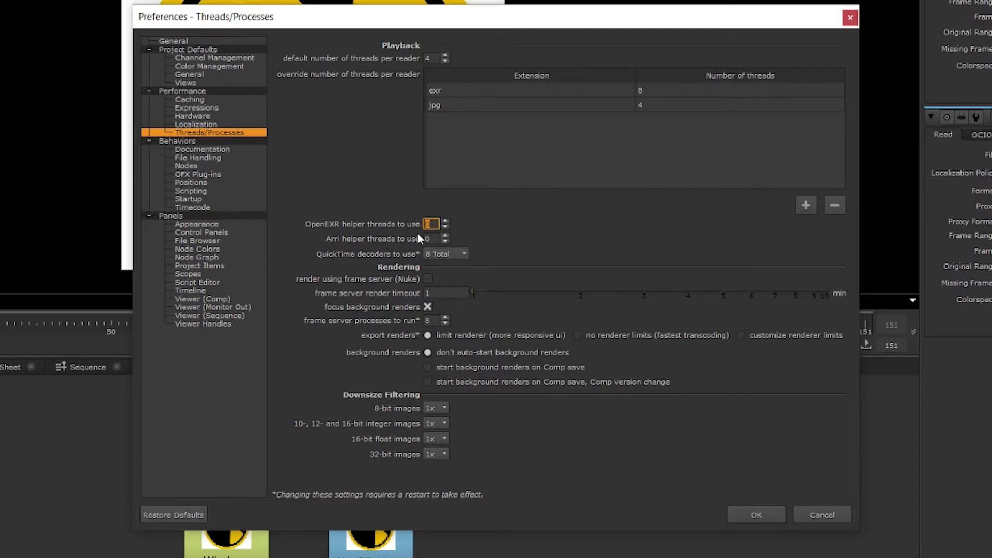
{"action": "double_click", "coordinate": [429, 239]}
{"action": "type", "text": "0"}
{"action": "left_click", "coordinate": [463, 254]}
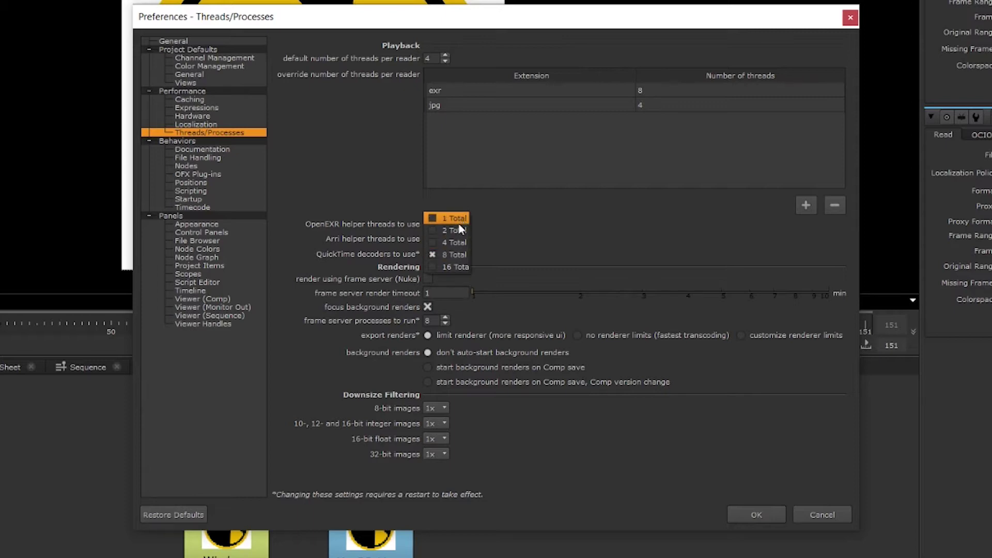
{"action": "left_click", "coordinate": [454, 256]}
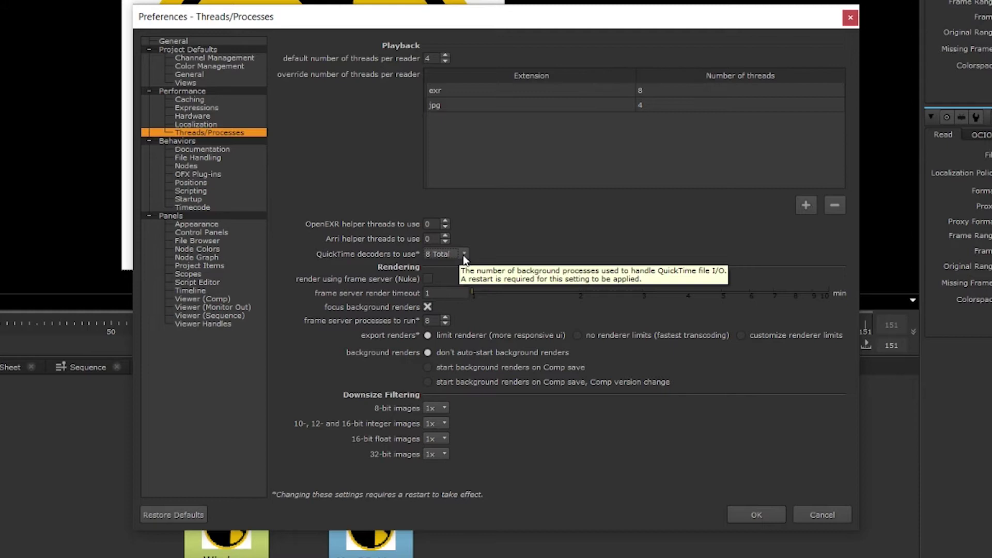
Set frame server render timeout to 5 minutes and frame server processes to 14
{"action": "double_click", "coordinate": [438, 293]}
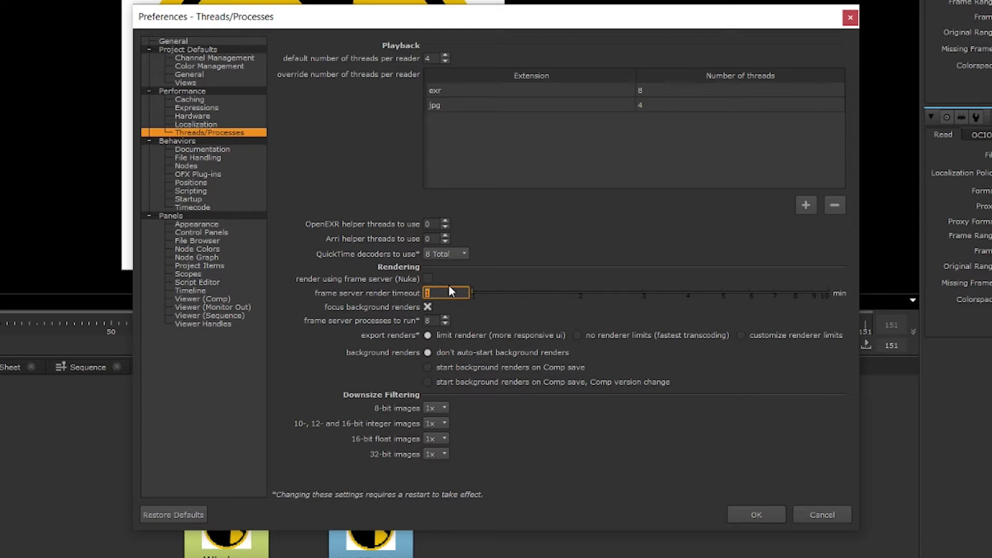
{"action": "type", "text": "2"}
{"action": "type", "text": "5"}
{"action": "key", "text": "Return"}
{"action": "double_click", "coordinate": [431, 320]}
{"action": "type", "text": "14"}
{"action": "key", "text": "Return"}
Switch export renders to customized renderer limits with 0 threads
{"action": "left_click", "coordinate": [756, 335]}
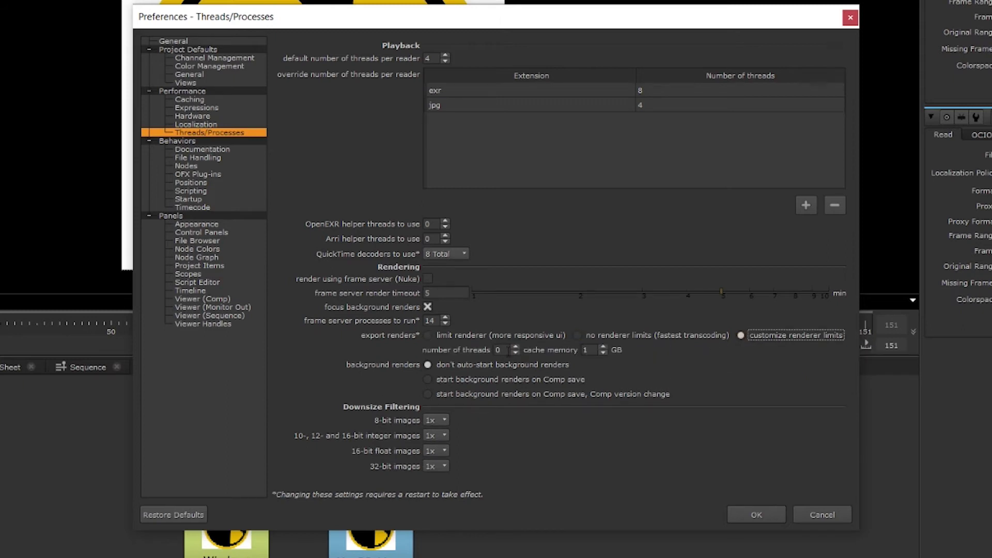
{"action": "key", "text": "Tab"}
{"action": "type", "text": "0"}
{"action": "left_click", "coordinate": [591, 350]}
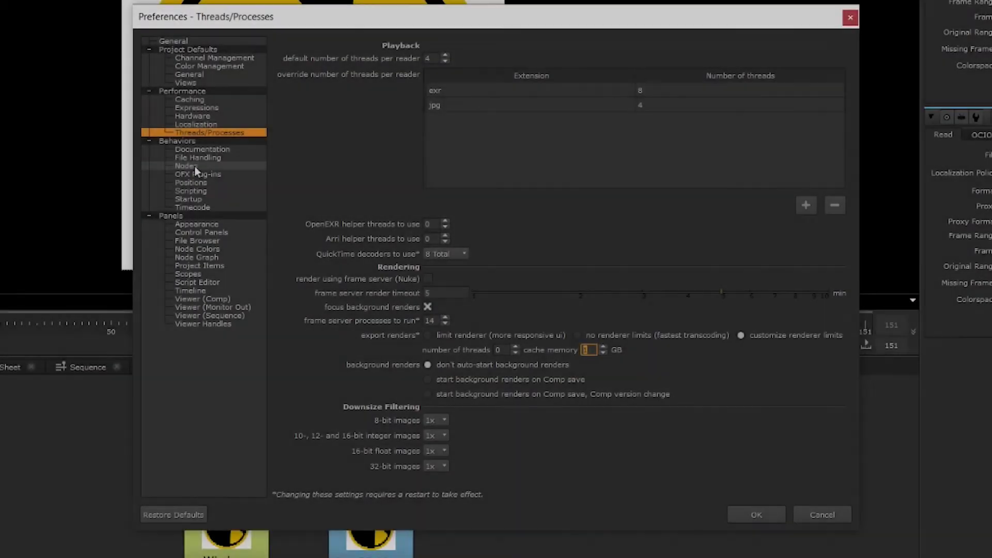
Show the Nodes preferences and preview the Tab node search menu in the Node Graph
{"action": "left_click", "coordinate": [195, 167]}
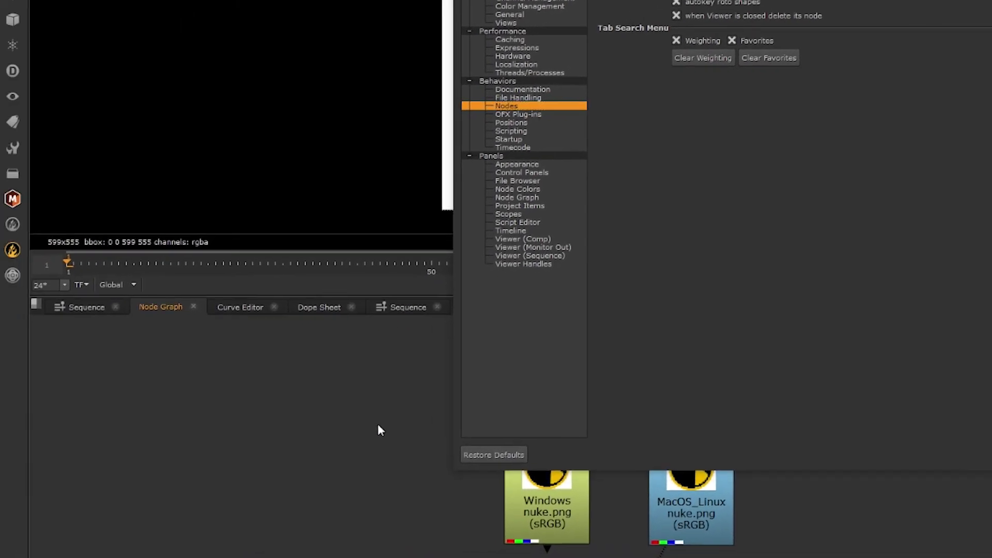
{"action": "key", "text": "Tab"}
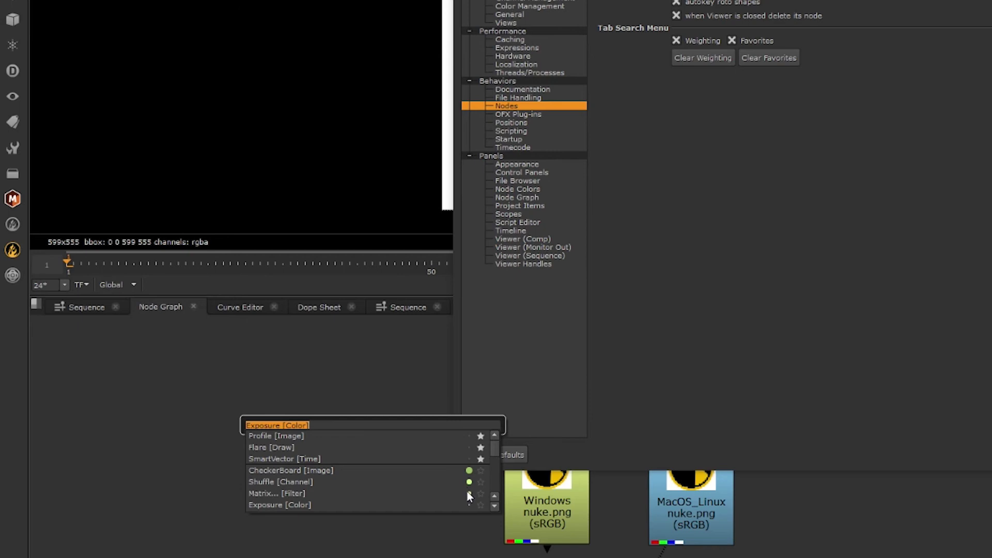
{"action": "left_click", "coordinate": [702, 323]}
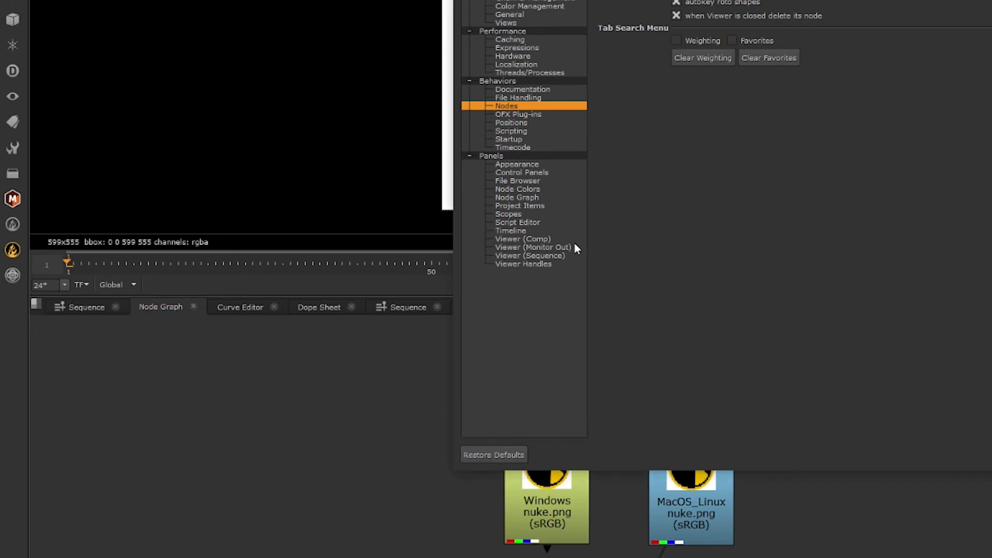
{"action": "key", "text": "Tab"}
{"action": "left_click", "coordinate": [703, 58]}
Create an Exposure node from Tab search, delete it, then reopen and dismiss the menu
{"action": "key", "text": "Tab"}
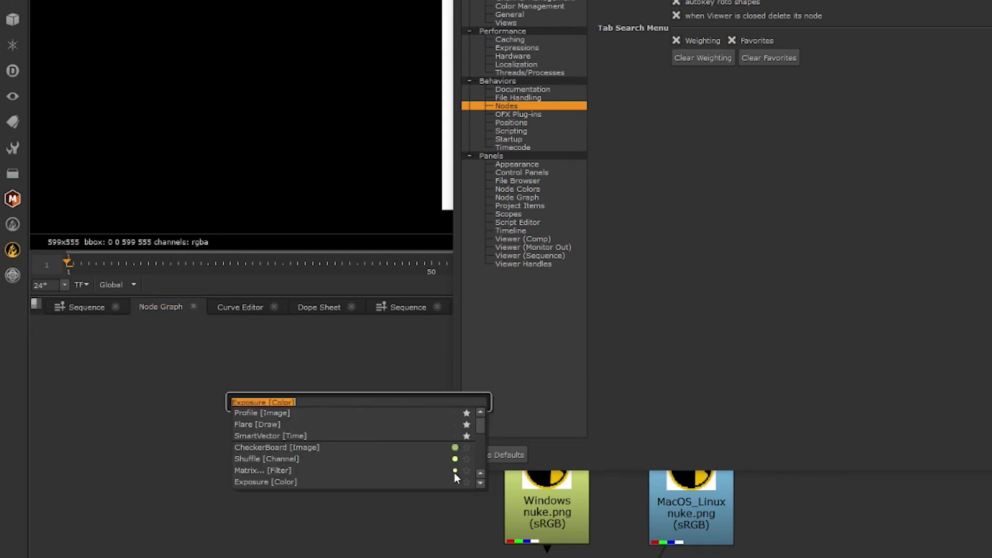
{"action": "key", "text": "Return"}
{"action": "key", "text": "Delete"}
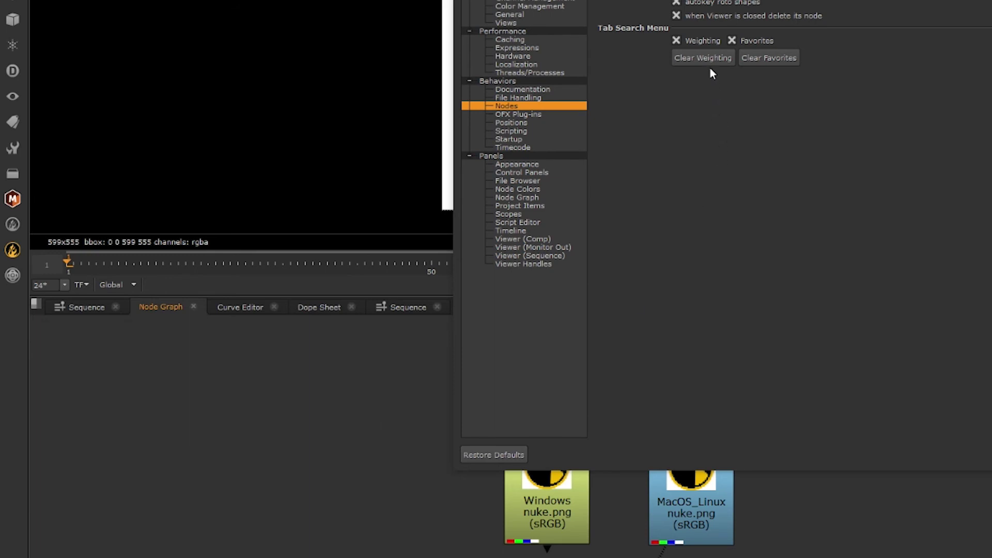
{"action": "key", "text": "Tab"}
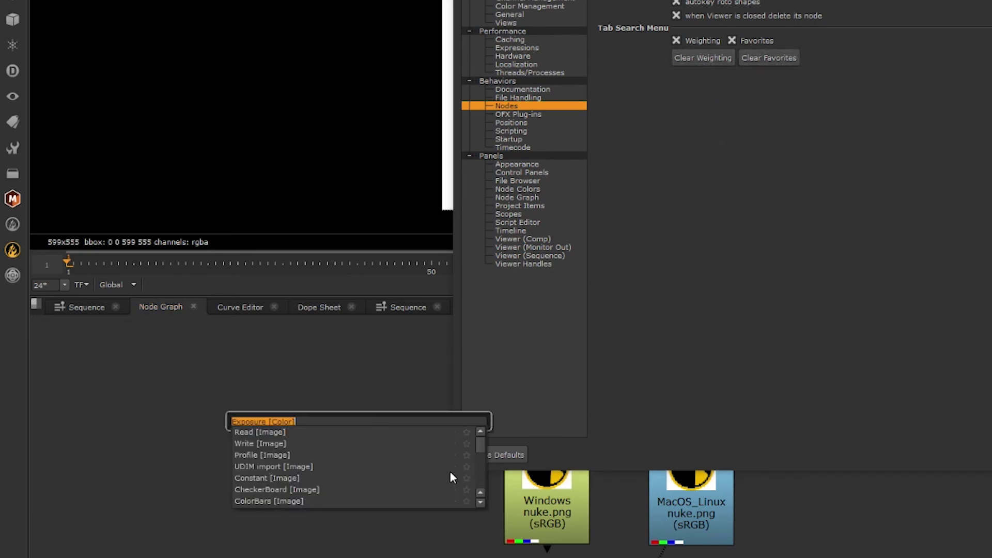
{"action": "key", "text": "Escape"}
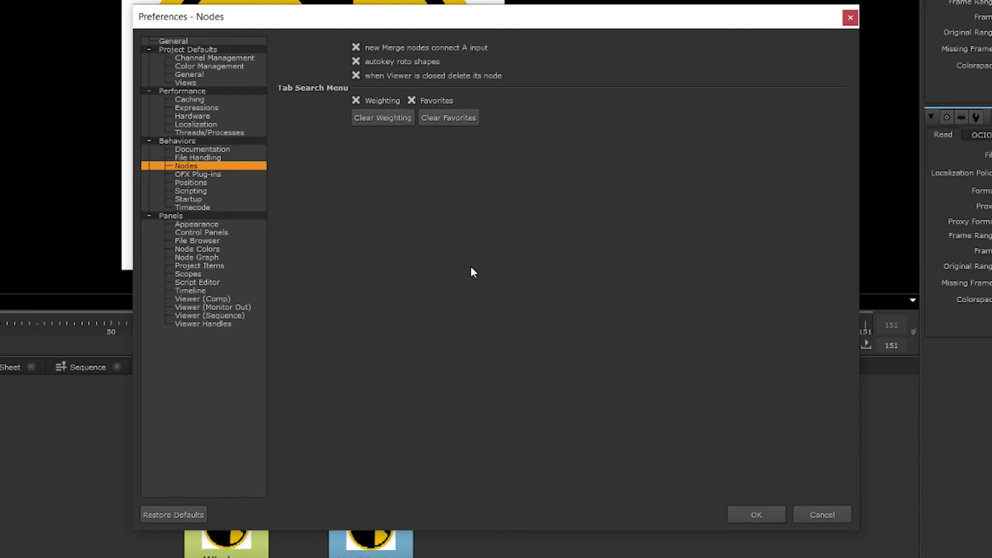